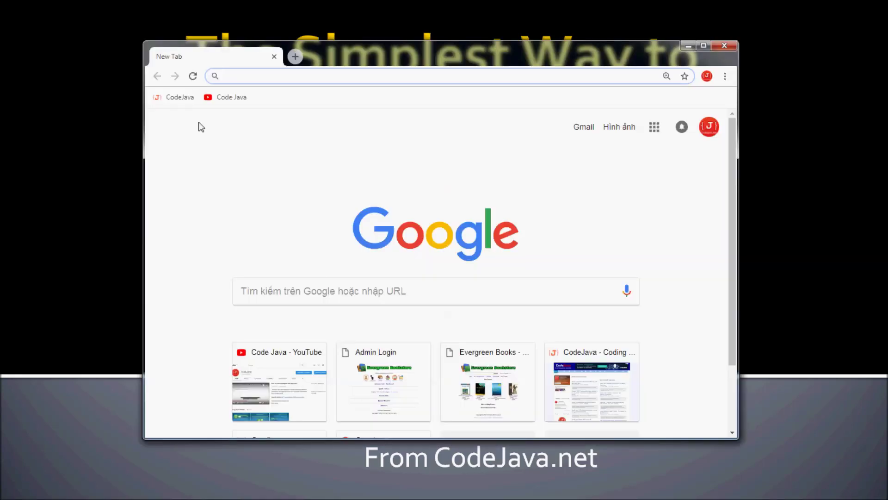
text(sublim)
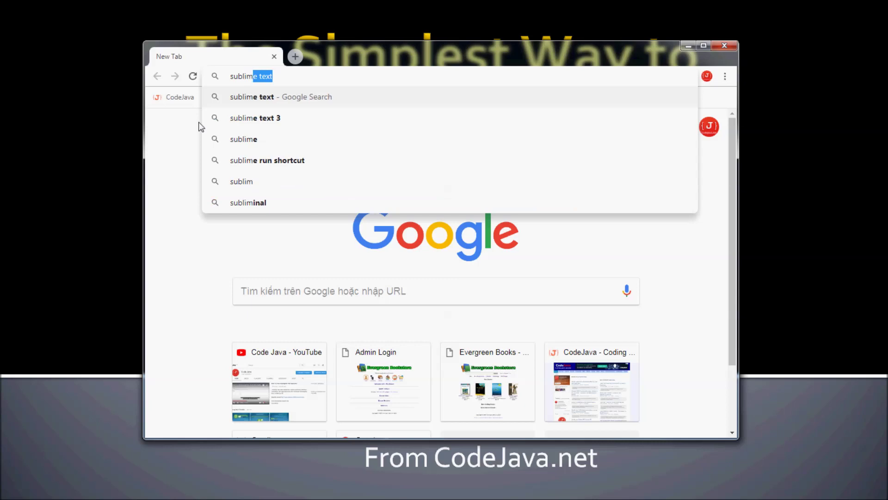
Step: Search Google for 'sublime text' and open the sublimetext.com homepage
key(Return)
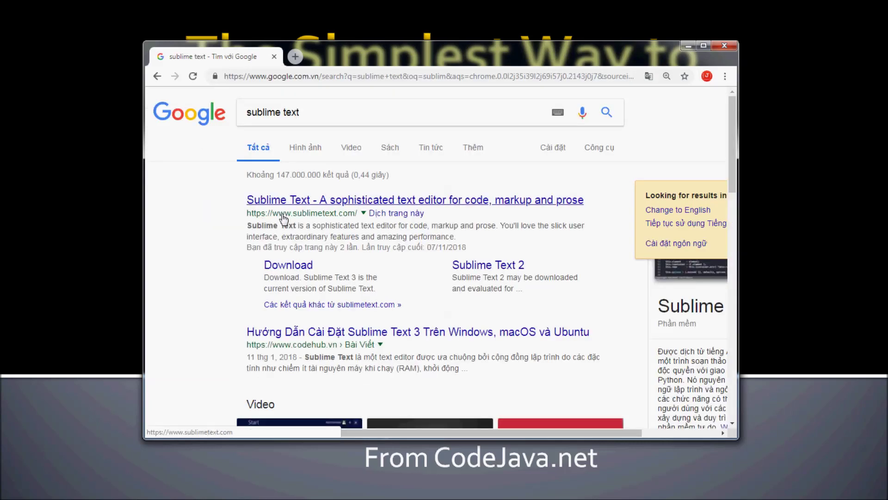
click(317, 207)
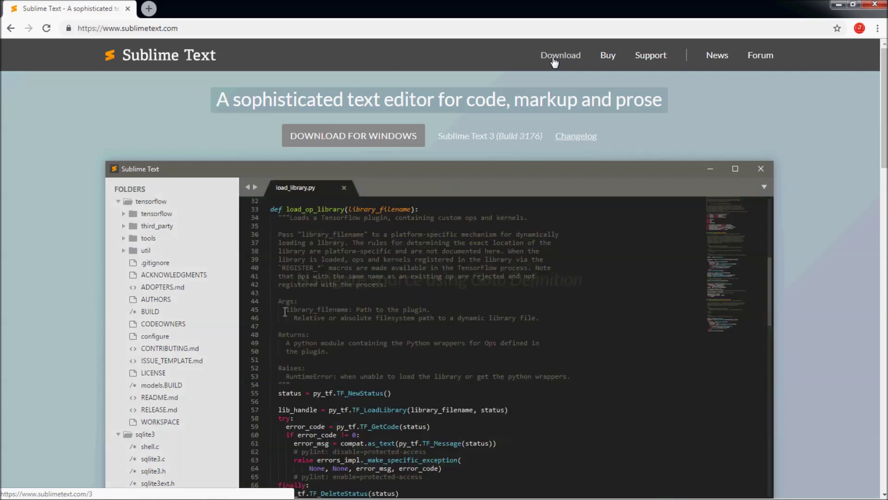
Step: Download and save the Sublime Text 3 Windows 64-bit installer (Build 3176)
click(552, 65)
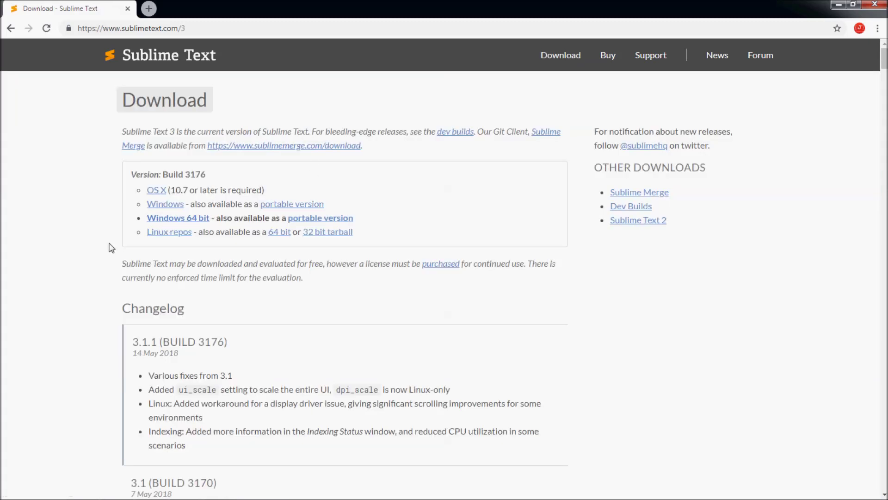
click(180, 220)
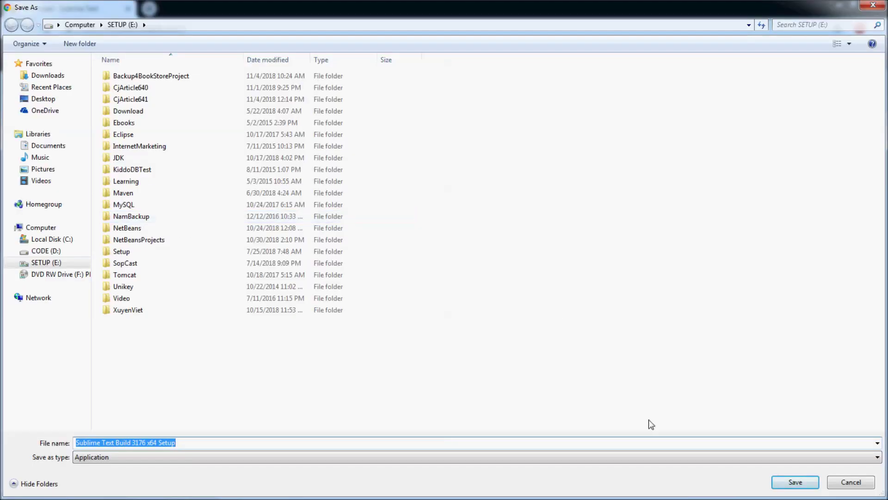
click(788, 486)
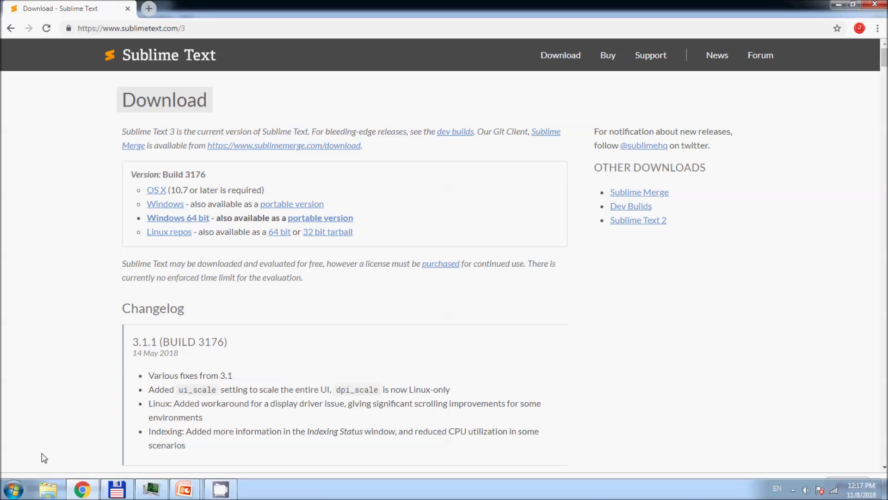
Step: Install Sublime Text 3 to C:\Program Files\Sublime Text 3 with the default setup options
click(43, 492)
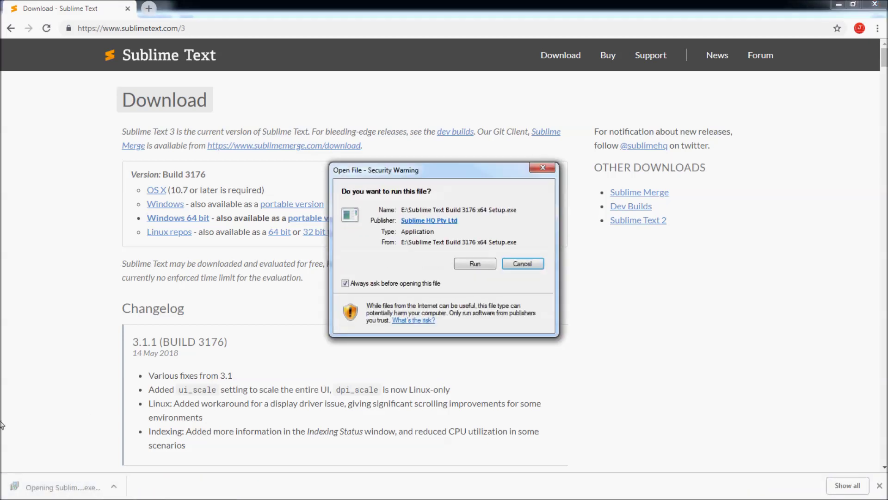
click(464, 263)
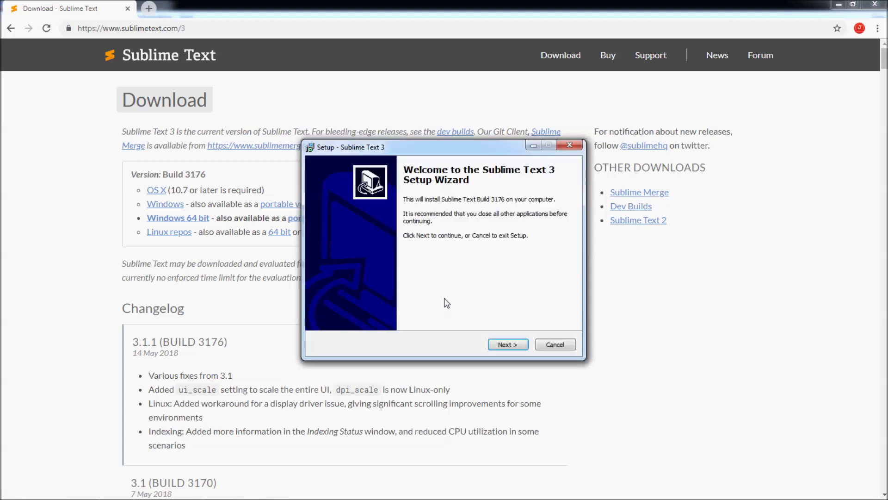
click(504, 343)
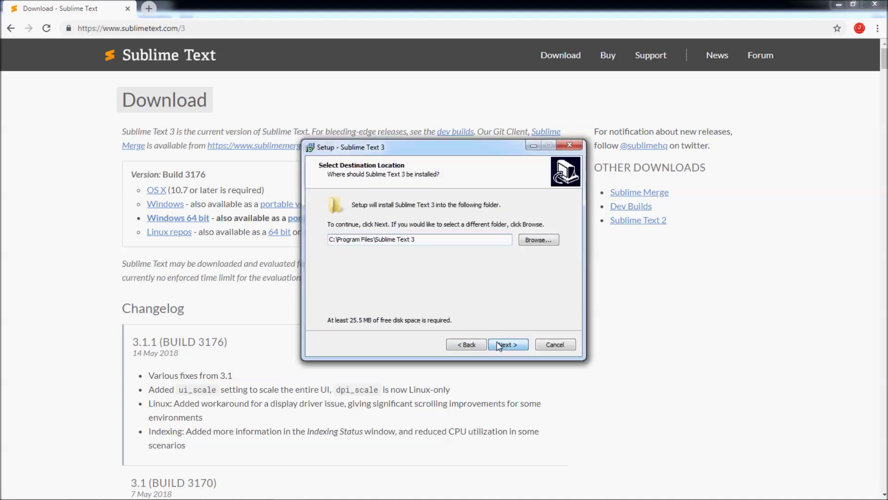
click(494, 345)
click(507, 345)
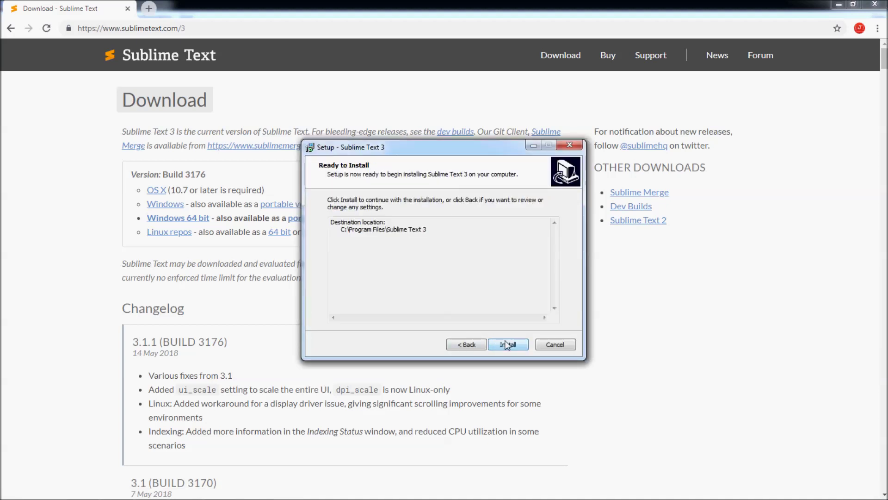
click(507, 345)
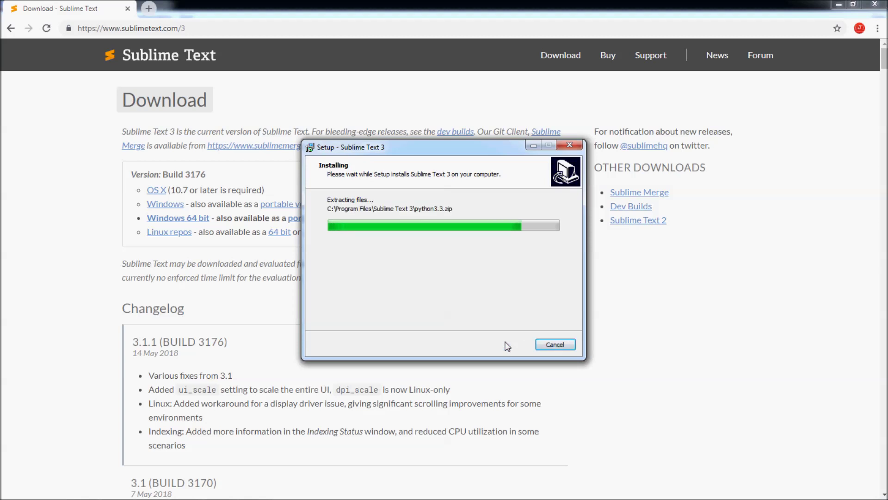
click(508, 344)
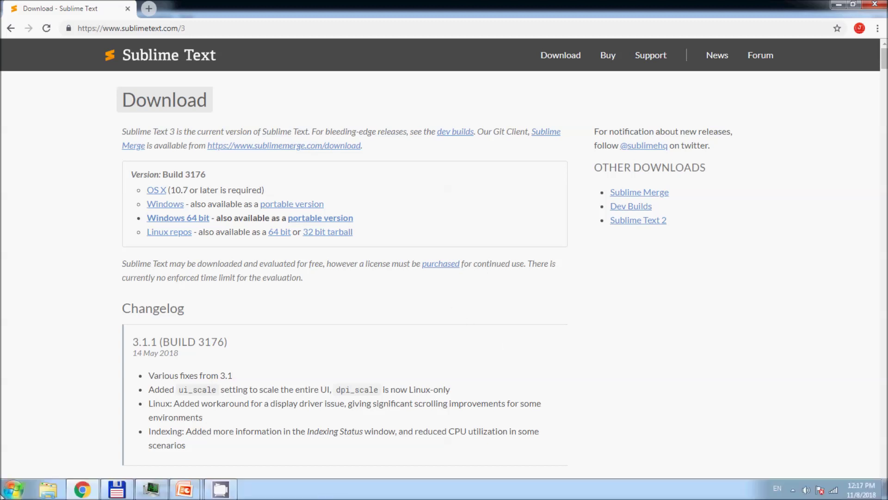
click(14, 490)
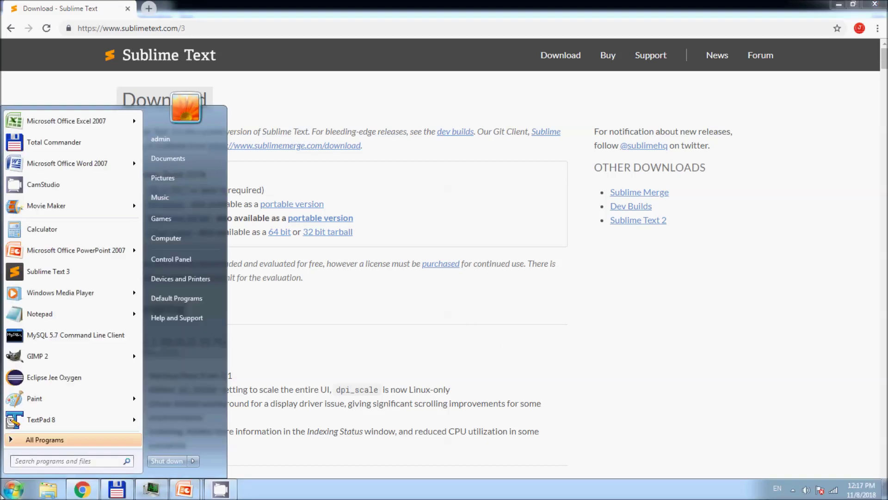
Step: Launch Sublime Text 3 from All Programs and maximize its empty untitled window
click(45, 442)
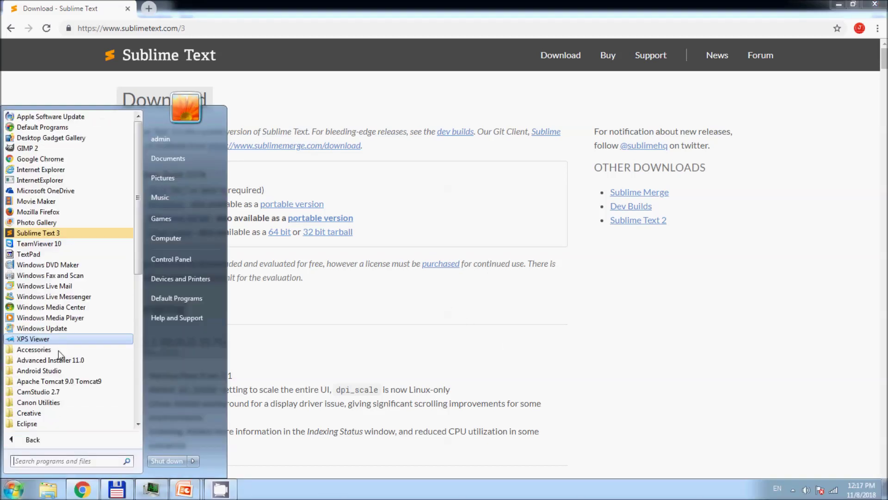
click(40, 234)
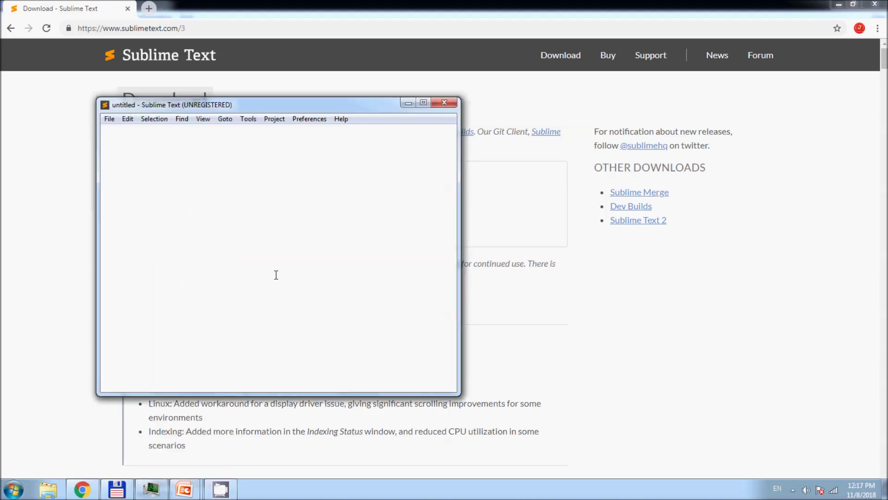
drag(224, 109, 316, 103)
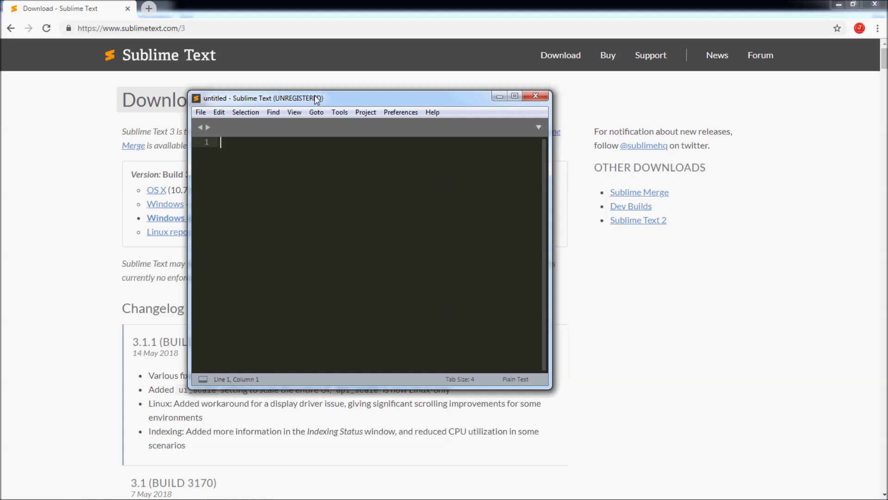
double_click(316, 98)
Step: Open HelloJava.java from the D:\CodeJava\Test folder
click(7, 17)
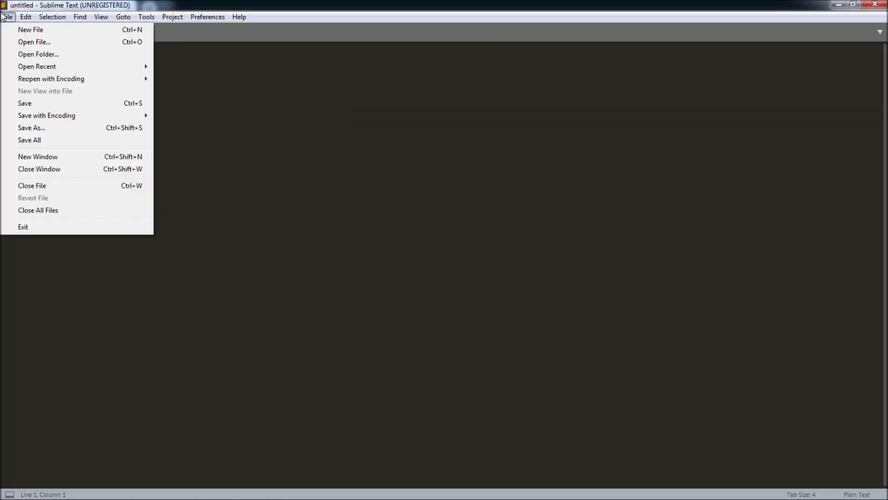
click(28, 43)
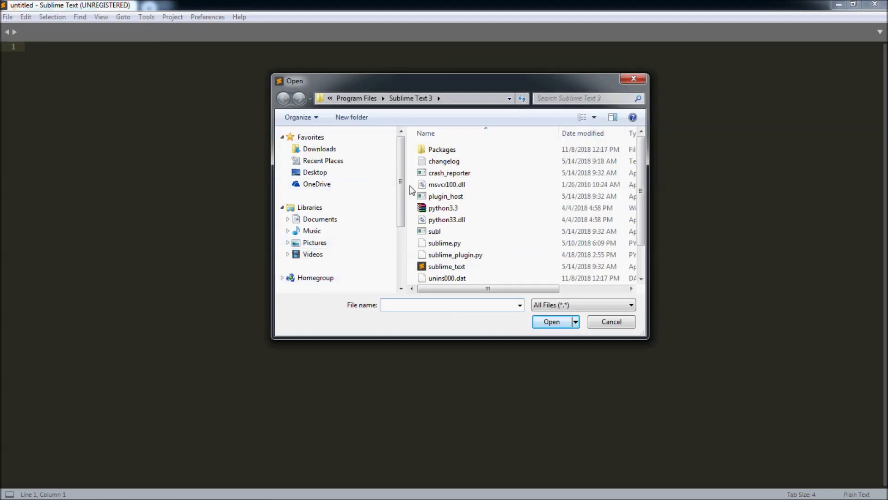
scroll(378, 261, down, 1)
scroll(378, 261, down, 2)
click(327, 227)
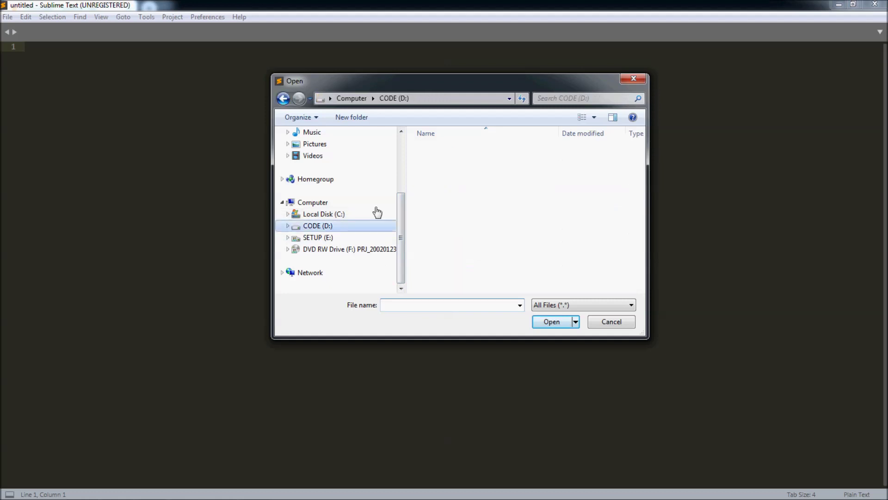
double_click(444, 232)
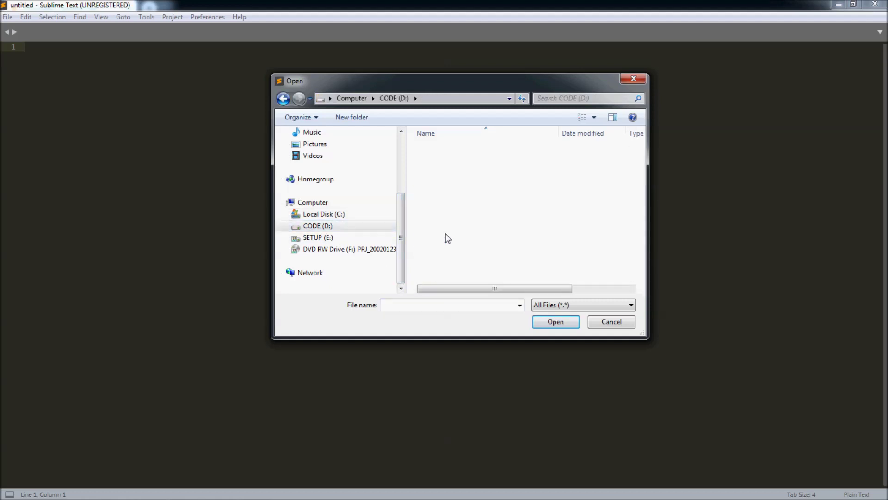
double_click(437, 231)
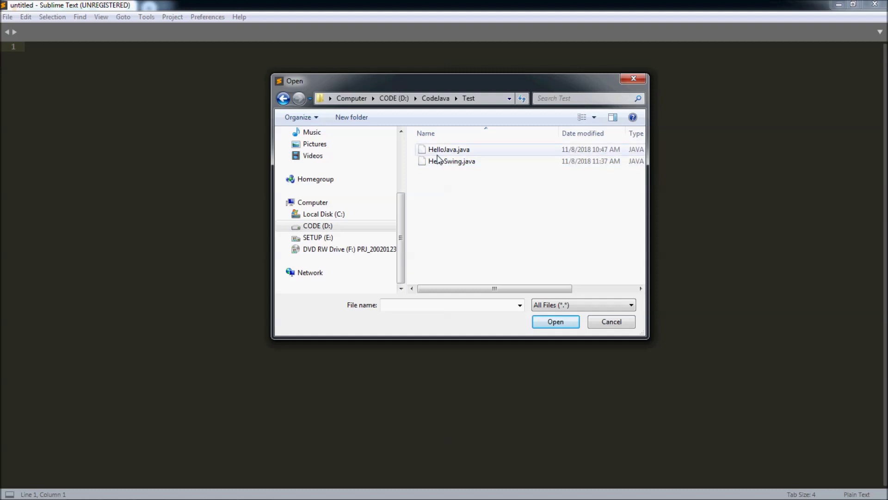
double_click(441, 150)
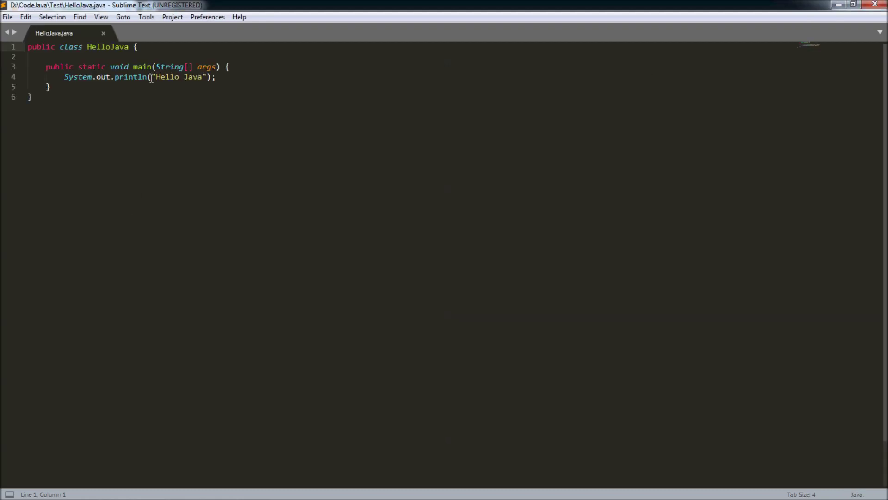
double_click(202, 8)
Step: Re-maximize the editor window and select JavaC as the build system
drag(402, 96, 402, 83)
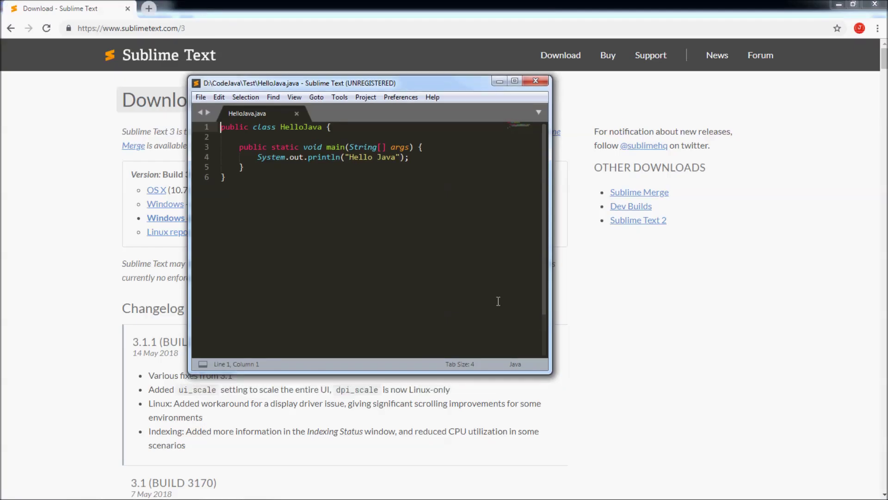
double_click(421, 84)
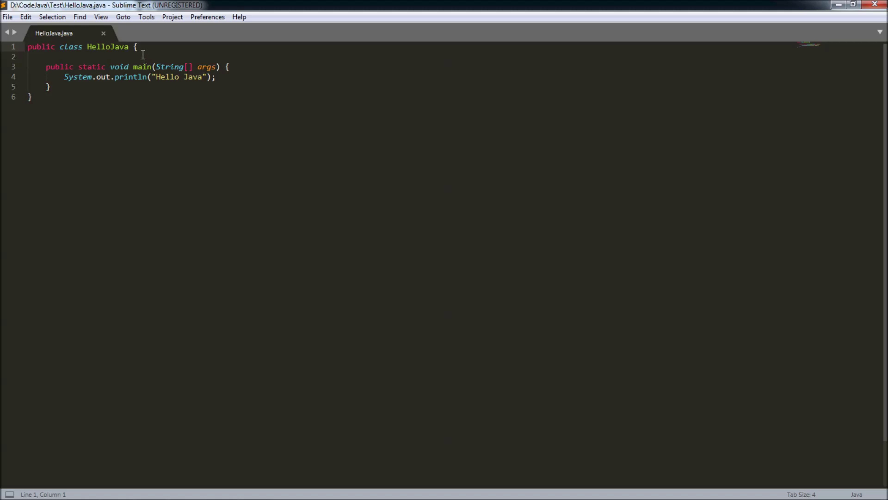
click(146, 16)
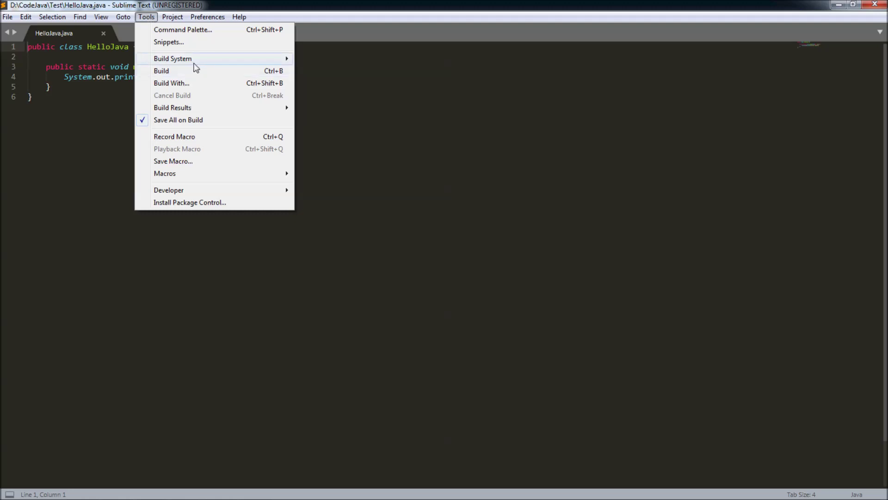
mouse_move(172, 58)
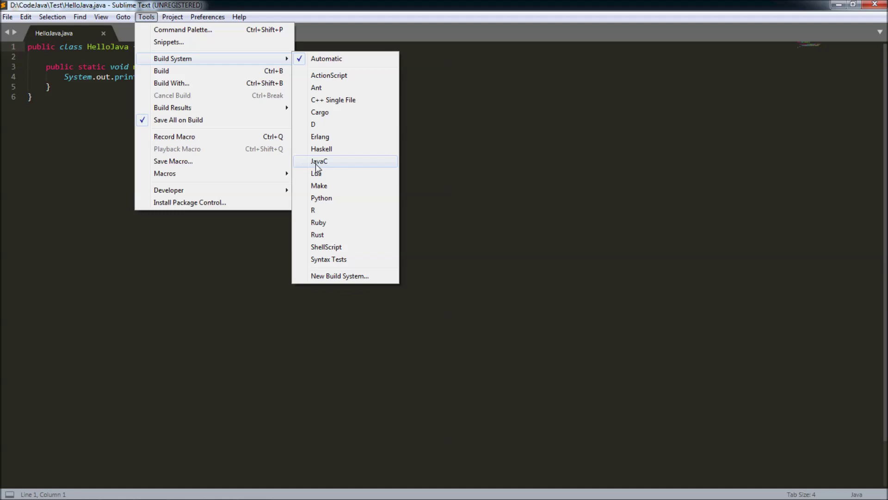
click(316, 165)
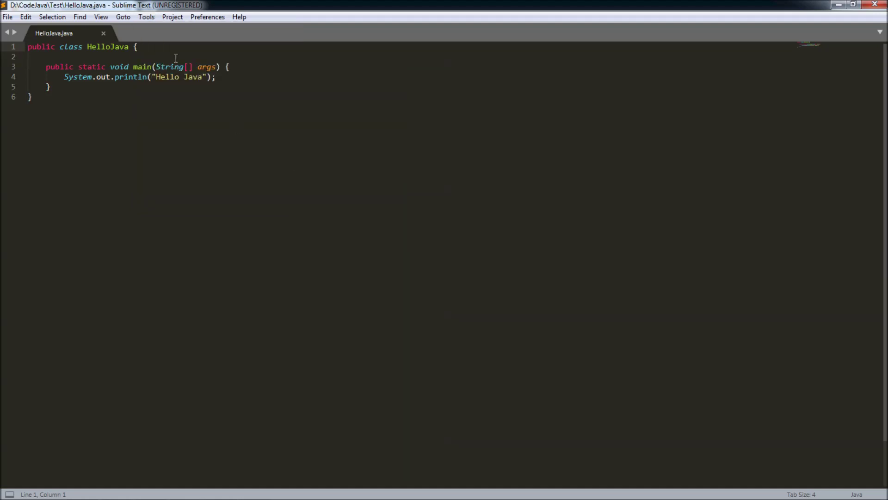
Step: Build HelloJava.java successfully, with the output reporting Finished in 1.6s
click(154, 19)
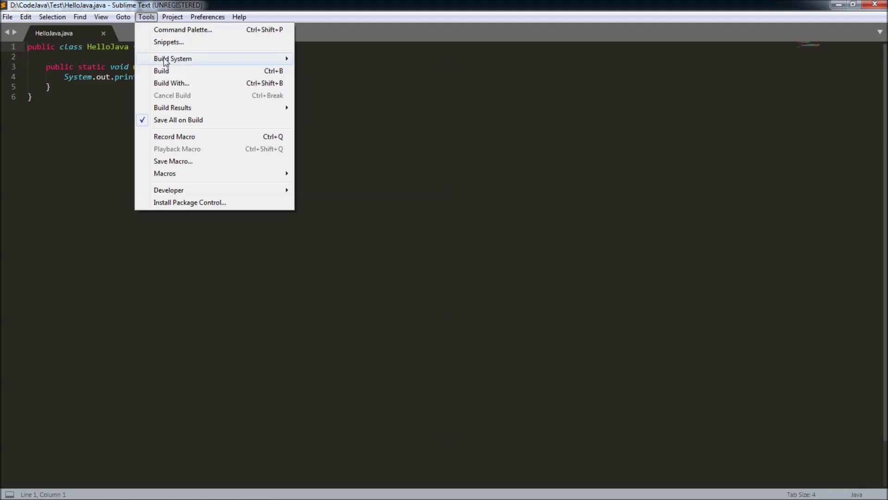
click(176, 73)
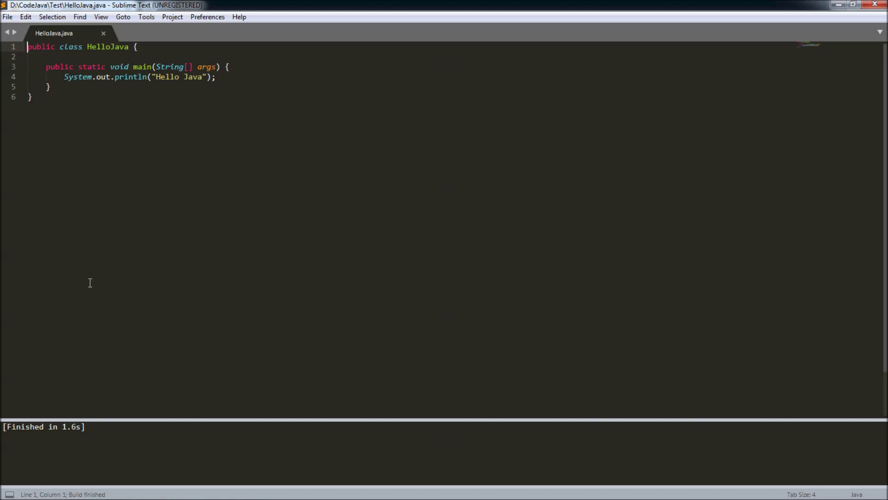
click(148, 78)
text(aa)
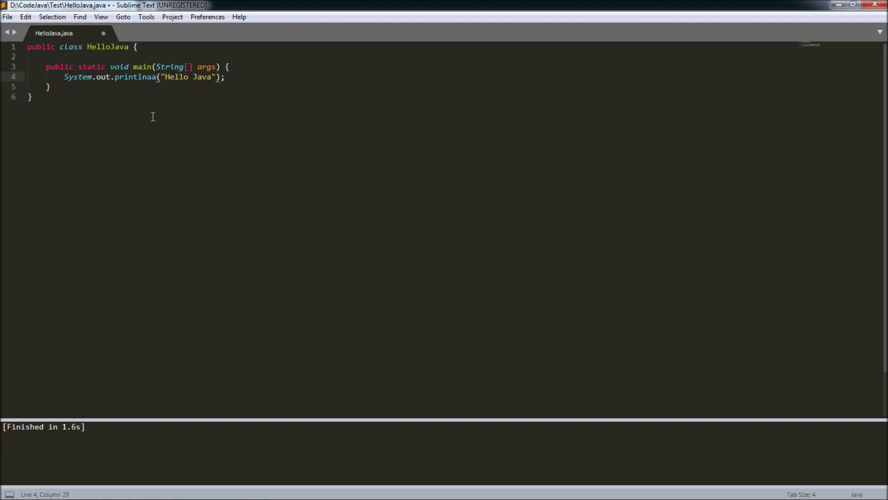
Step: Save and rebuild the printlnaa version, enlarging the output panel to read the line 4 error
key(ctrl+s)
click(146, 17)
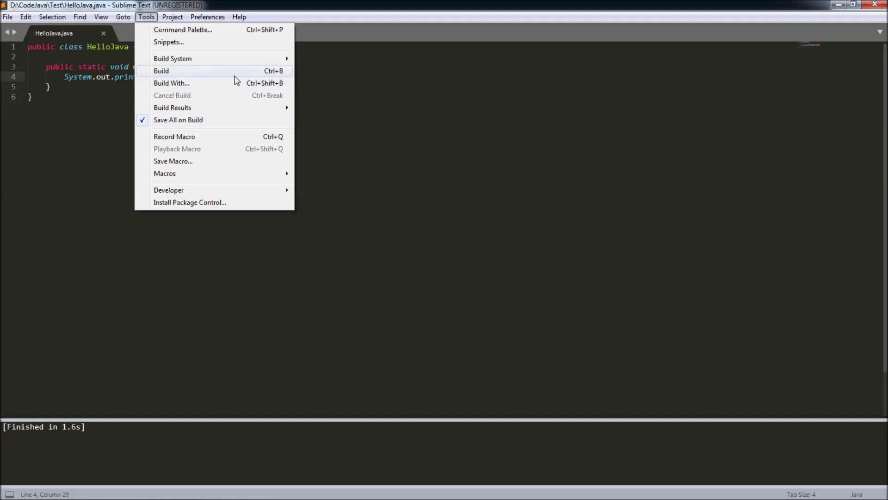
click(234, 72)
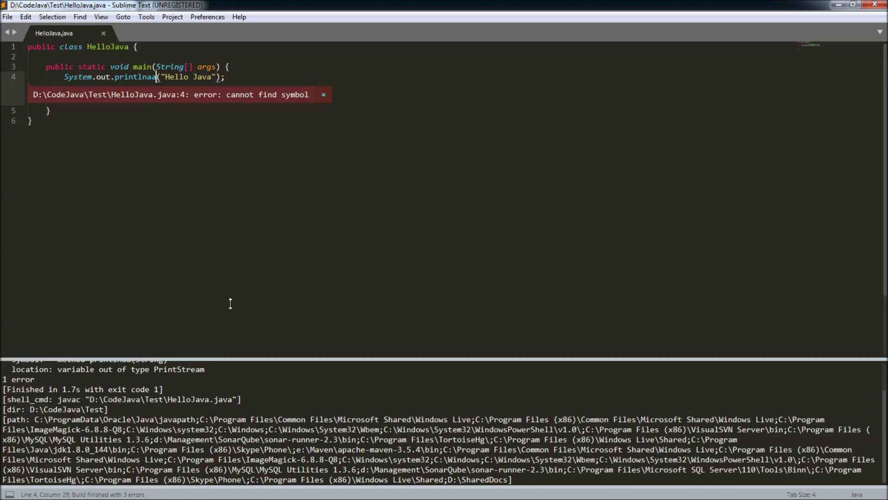
drag(220, 417, 234, 275)
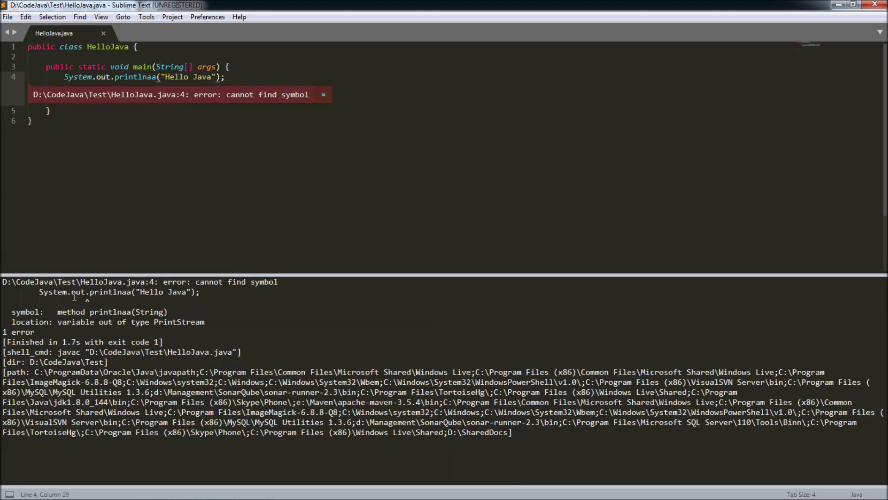
click(113, 291)
key(BackSpace)
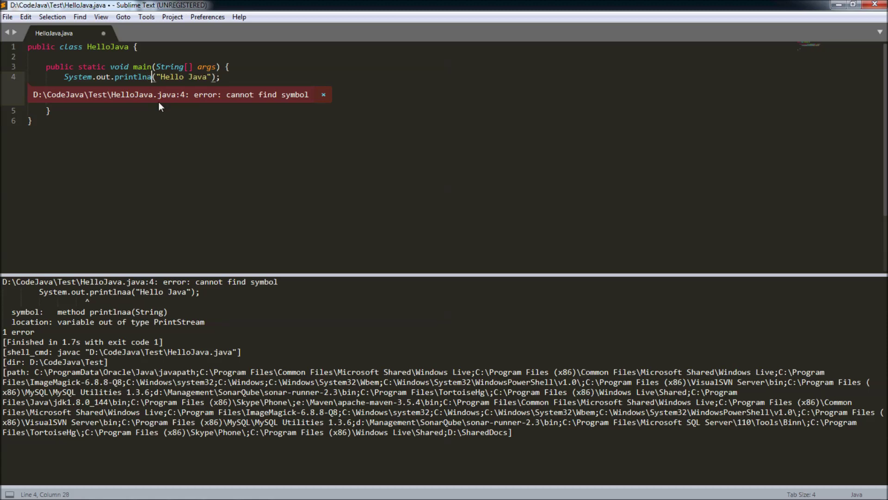
Step: Restore the call to println, then save and rebuild without errors
key(BackSpace)
key(ctrl+s)
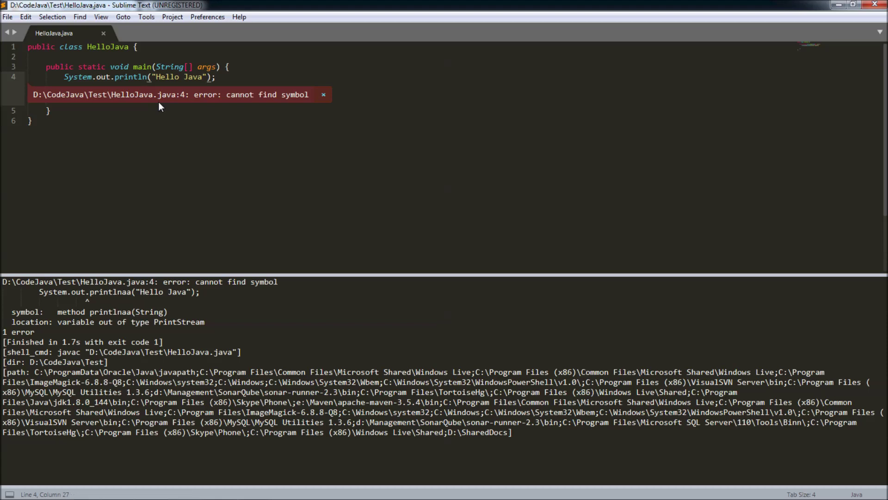
key(ctrl+b)
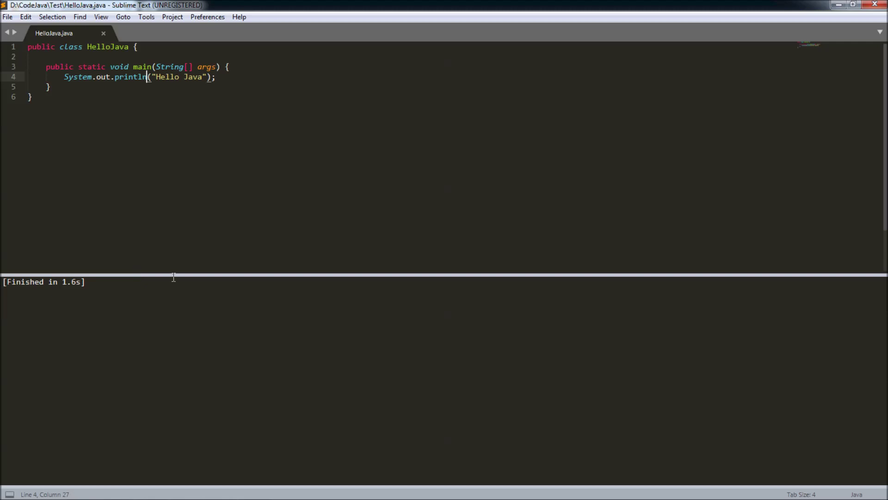
drag(174, 276, 172, 304)
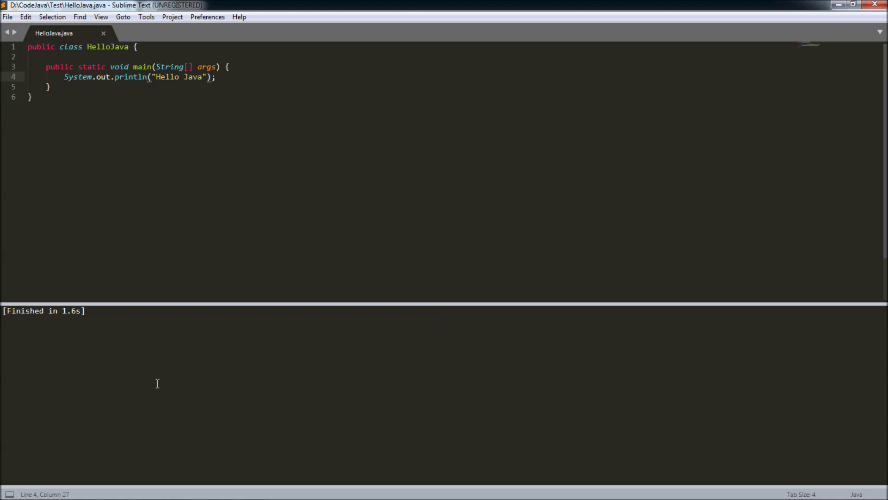
click(48, 491)
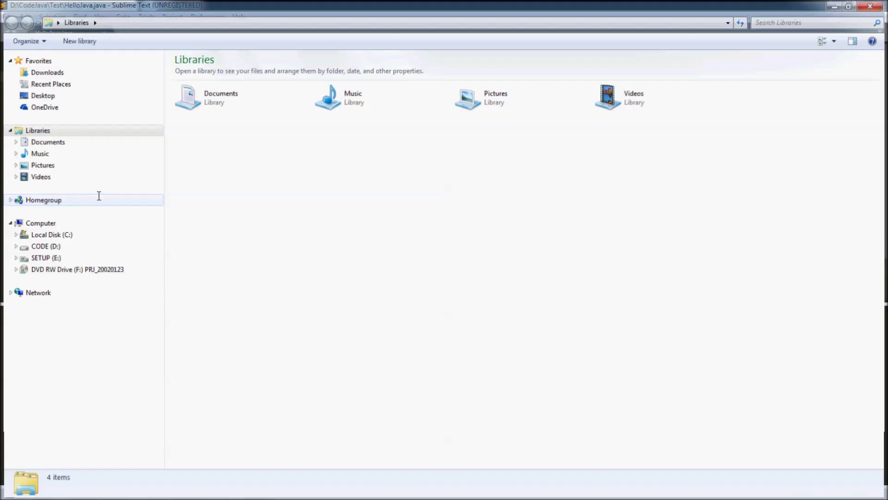
Step: Find the compiled HelloJava.class in D:\CodeJava\Test, then switch back to Sublime Text
click(49, 248)
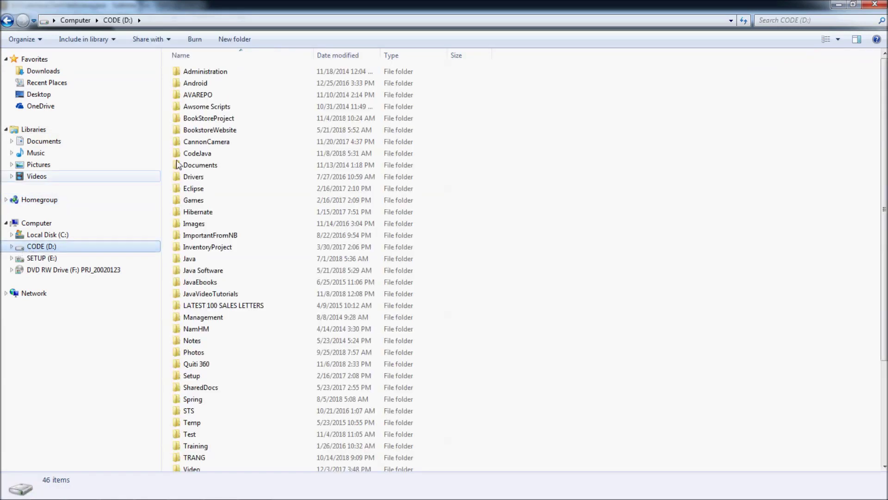
double_click(192, 153)
double_click(190, 152)
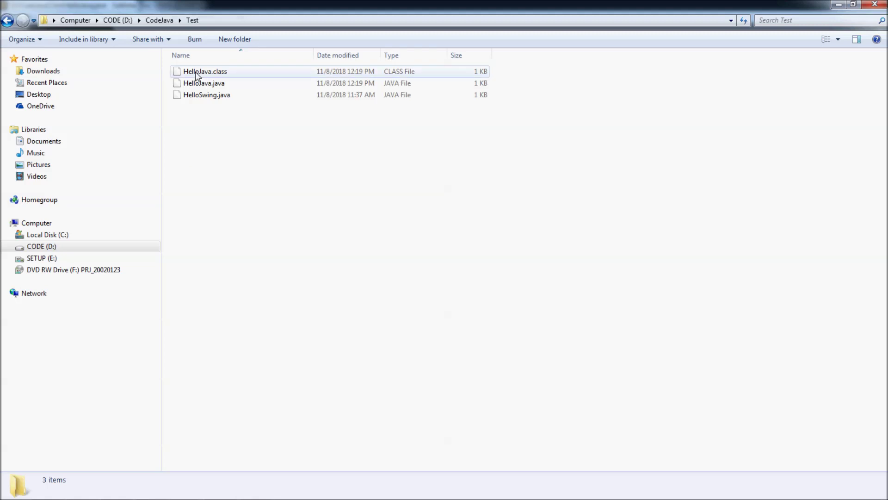
click(244, 73)
key(alt+Tab)
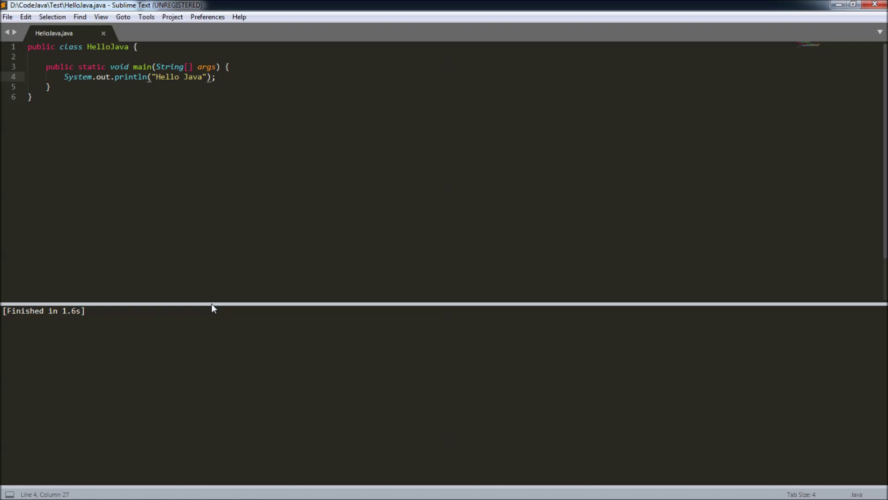
drag(211, 306, 204, 337)
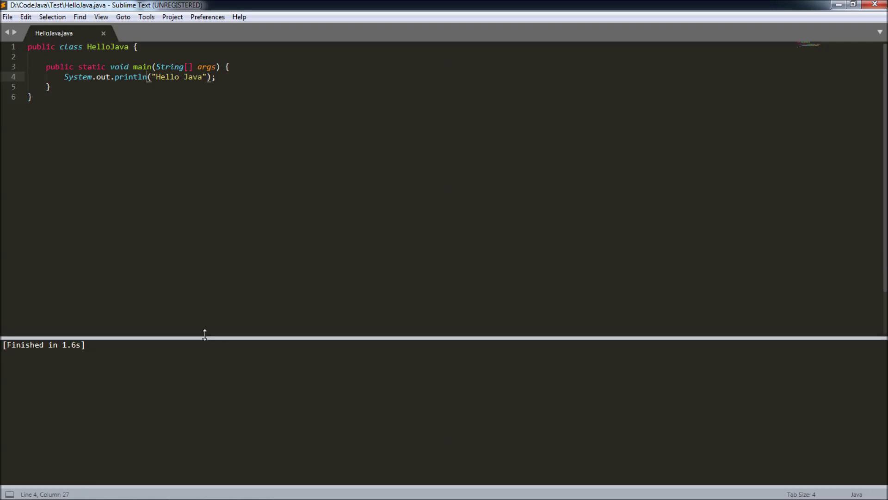
Step: Create a new build system from Tools > Build System, starting from the 'make' template
click(148, 18)
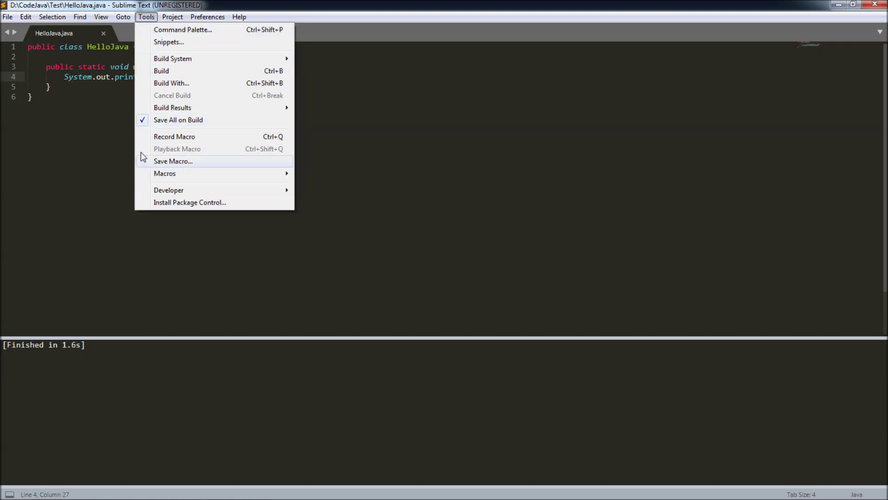
click(148, 19)
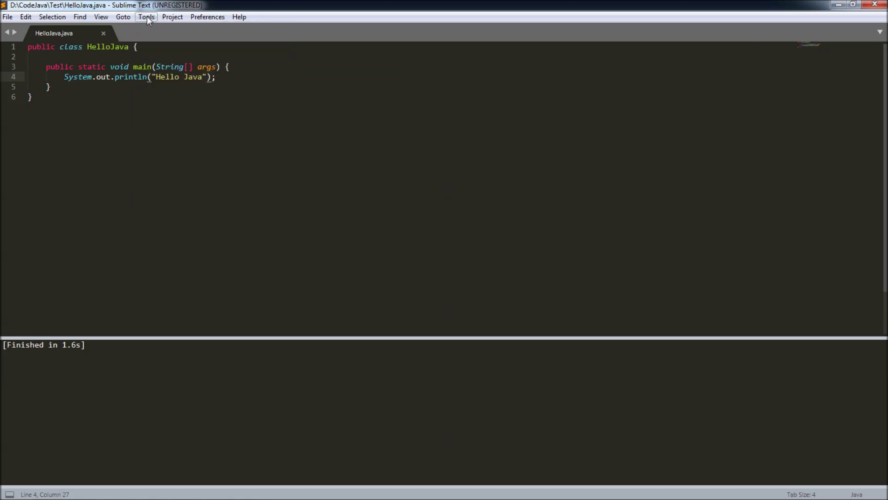
click(147, 16)
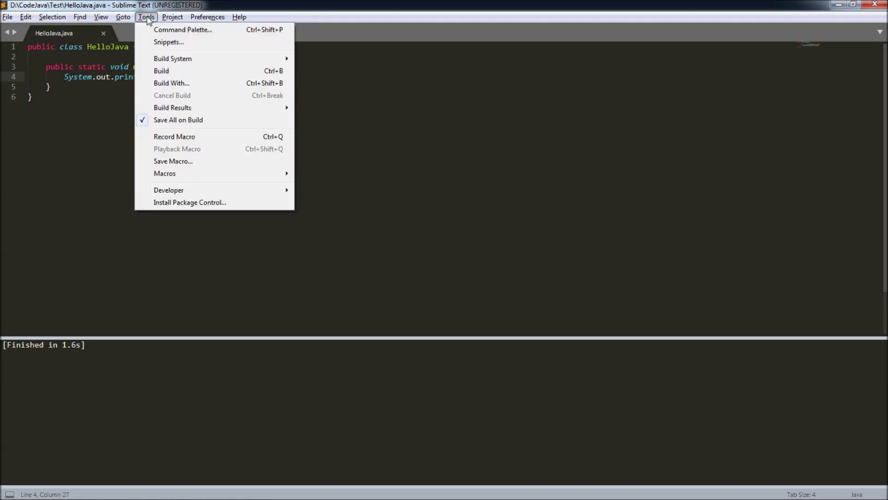
mouse_move(202, 58)
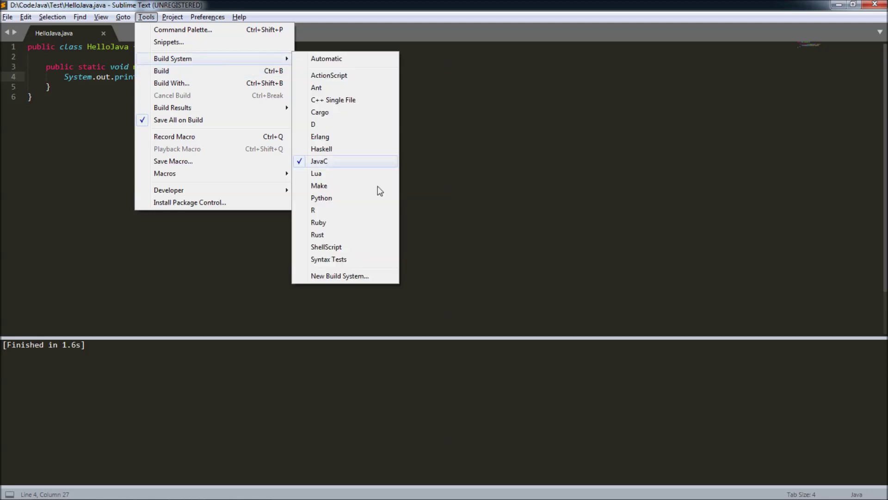
click(356, 276)
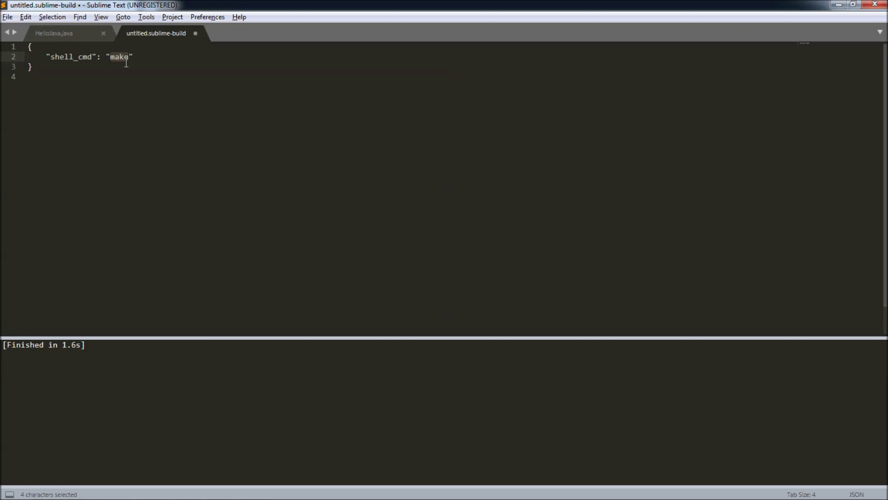
text(java $fi)
text(le_base)
text(_name)
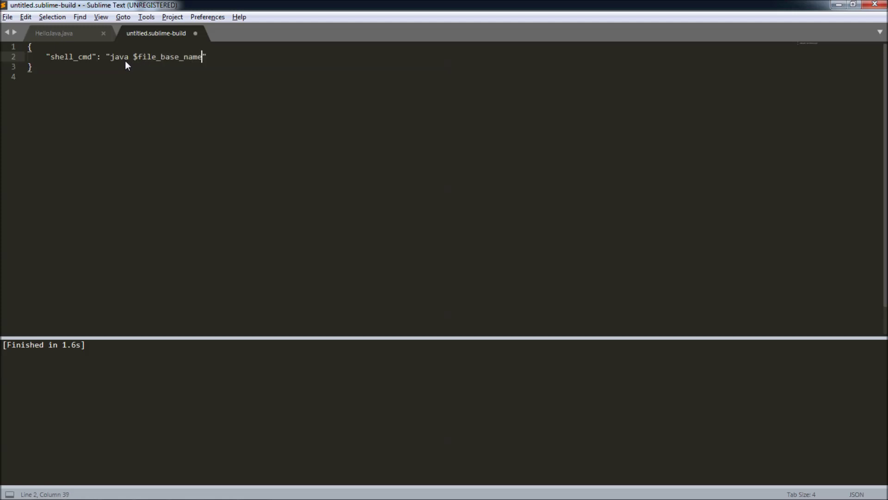
Step: Change the build command to 'java $file_base_name' and bring up Save As
click(162, 59)
key(ctrl+s)
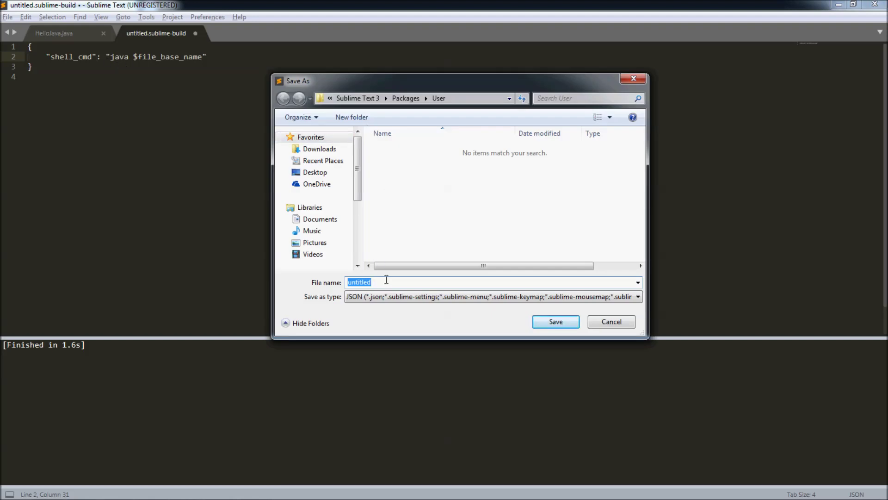
text(RunJava)
Step: Save the build system as RunJava.sublime-build and return to HelloJava.java
click(552, 324)
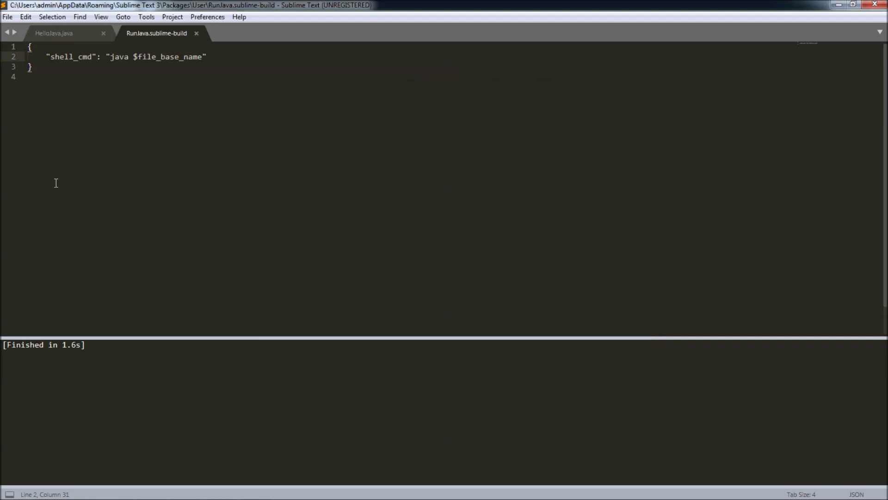
click(74, 33)
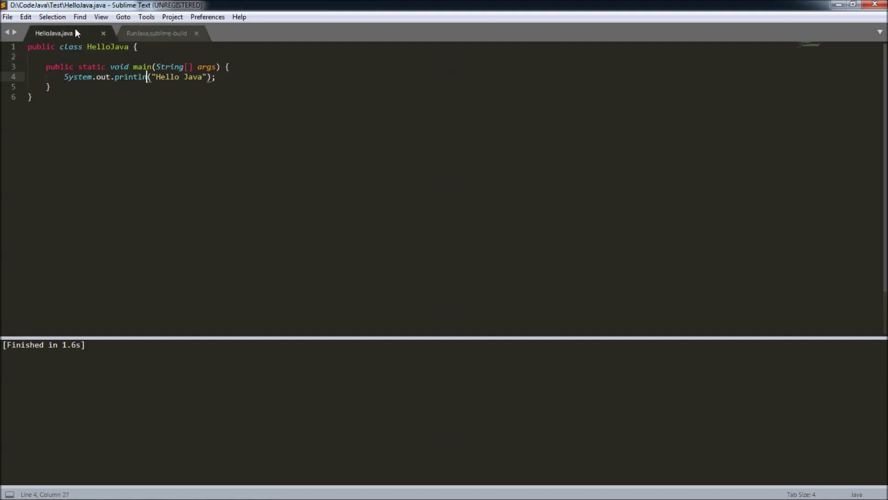
Step: Select RunJava as the build system for HelloJava.java
click(138, 148)
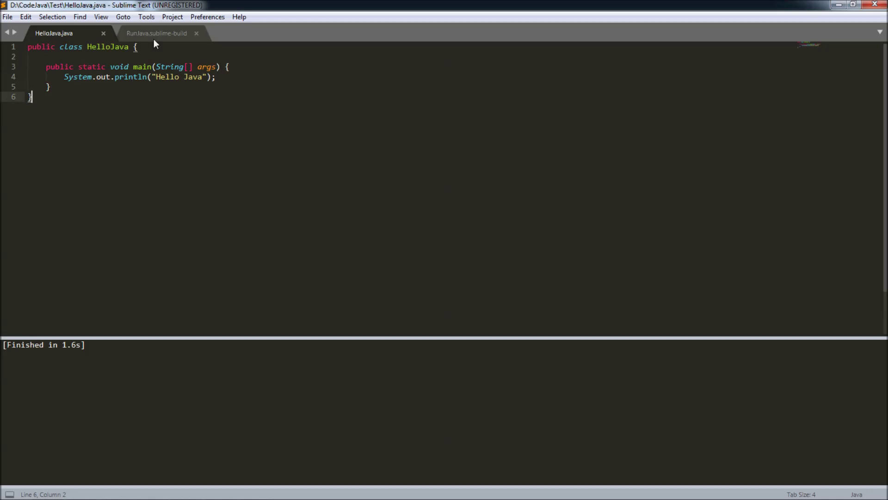
click(147, 18)
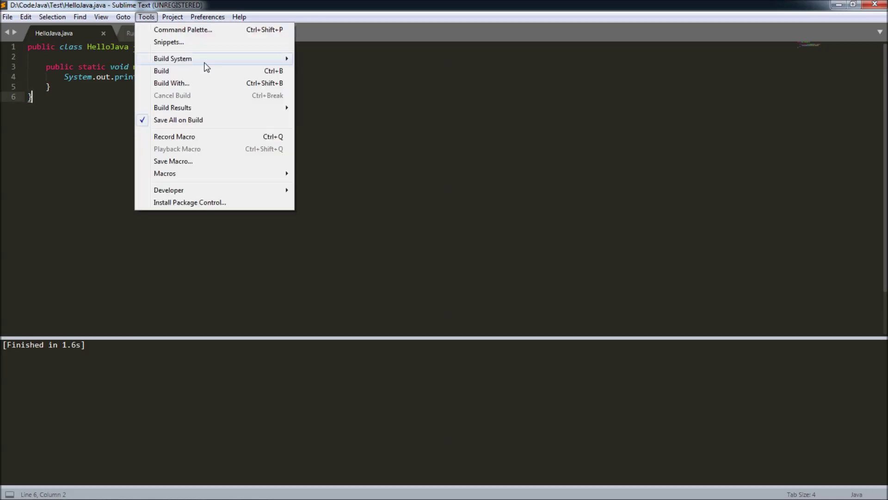
mouse_move(209, 59)
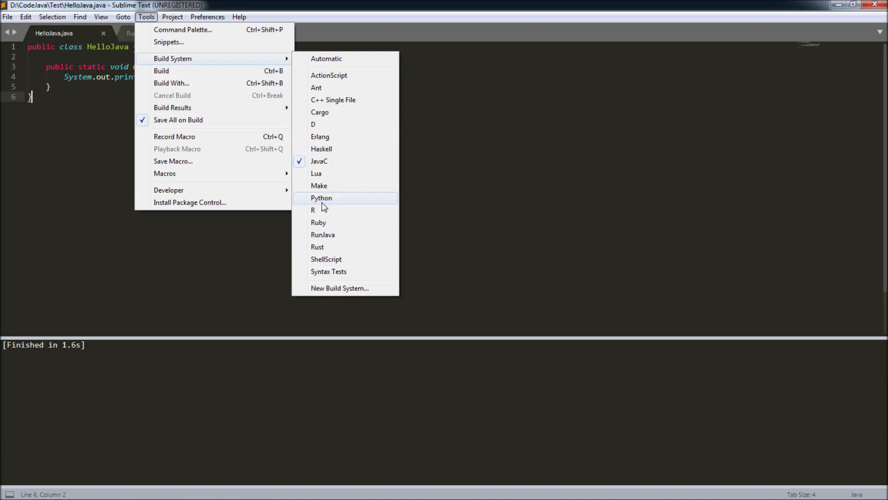
click(322, 234)
Step: Build HelloJava.java and highlight the 'Hello Java' output
click(147, 17)
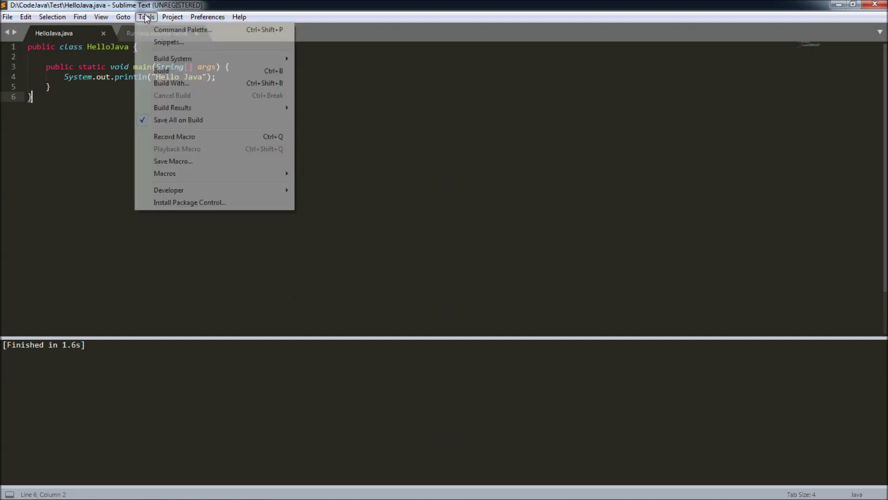
click(187, 70)
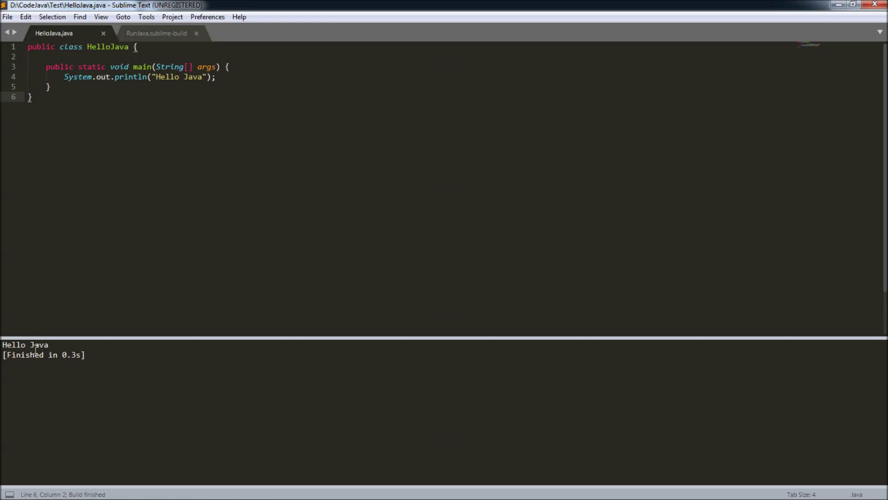
drag(50, 345, 2, 344)
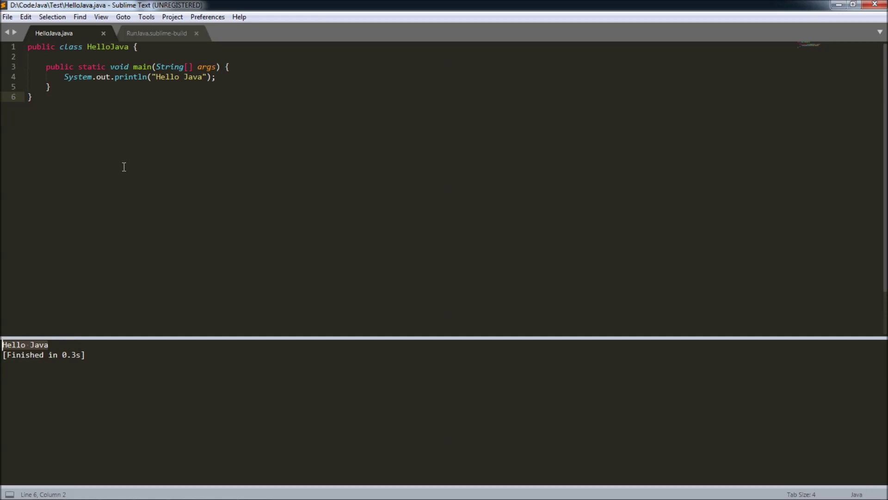
Step: Change the greeting to 'Hello Java World!' and save HelloJava.java
click(174, 78)
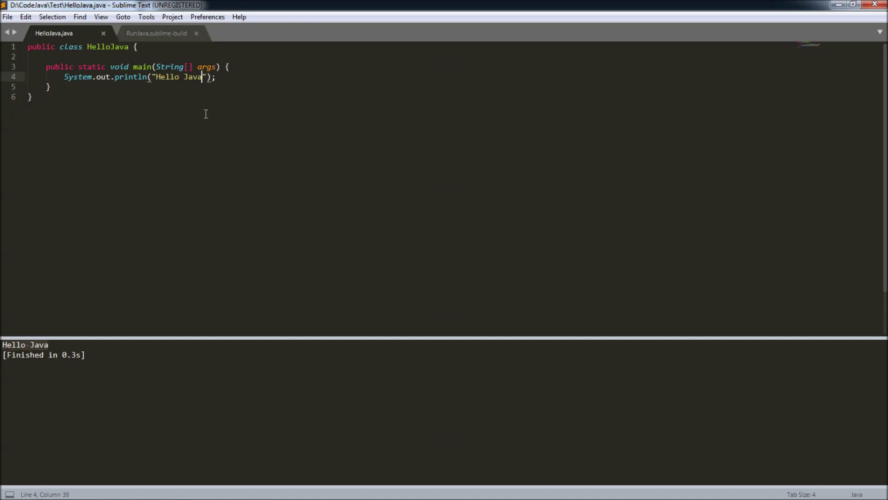
text(World!)
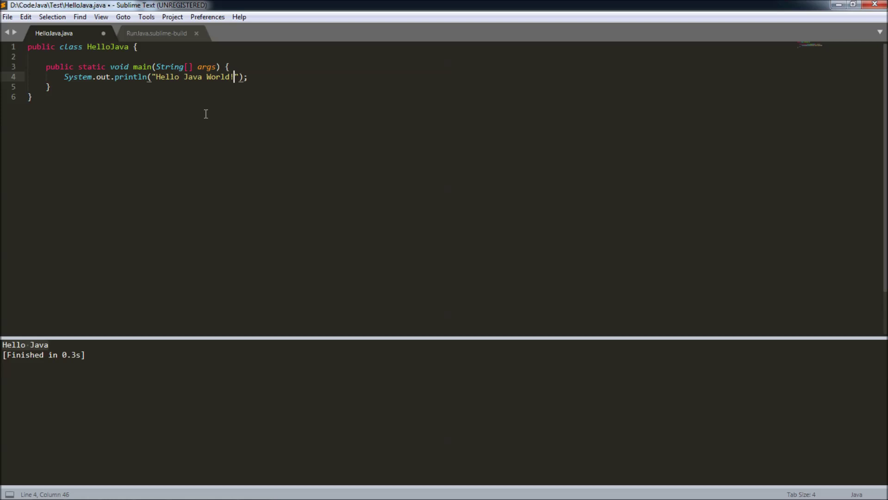
key(ctrl+s)
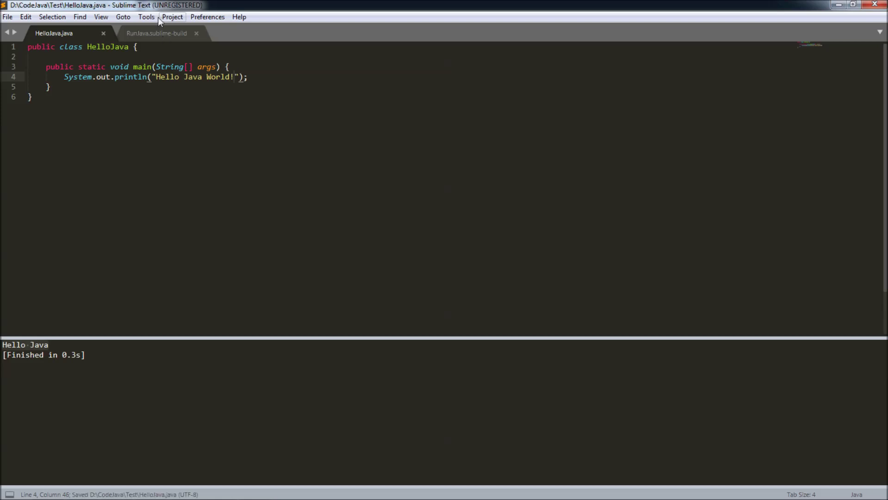
click(148, 17)
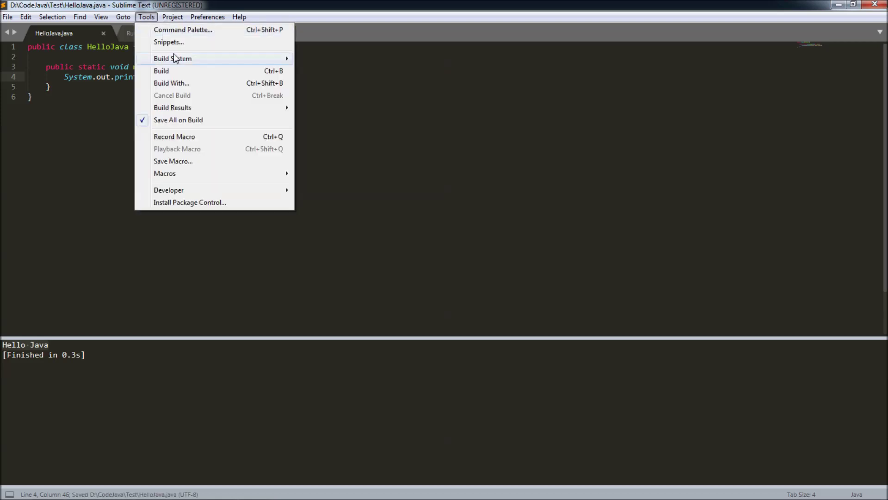
mouse_move(171, 58)
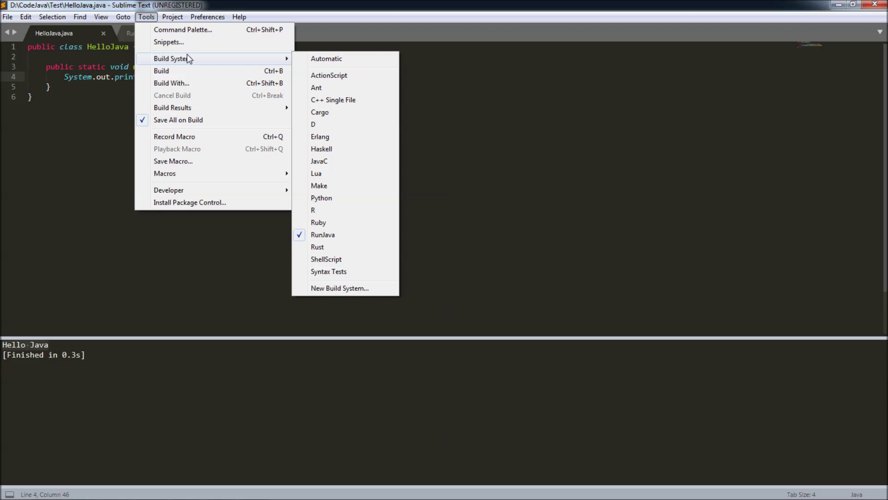
Step: Set the build system to Automatic and compile HelloJava.java with Build With: JavaC
click(323, 61)
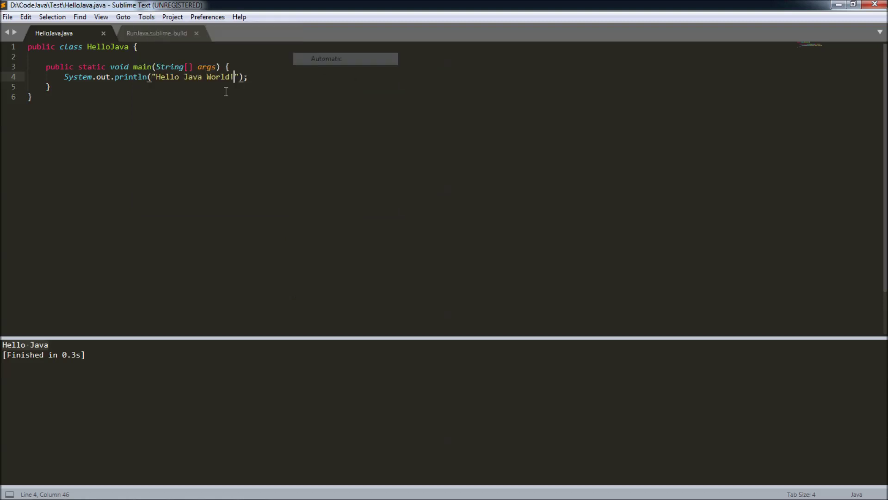
click(152, 18)
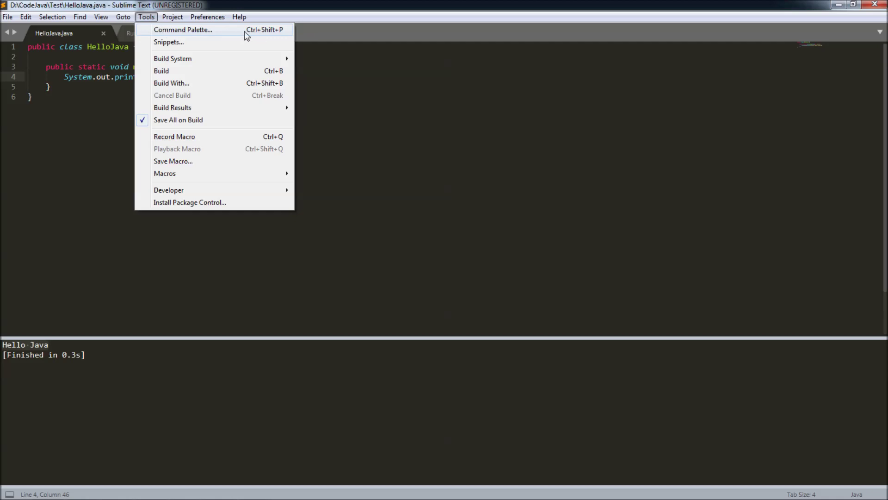
click(260, 32)
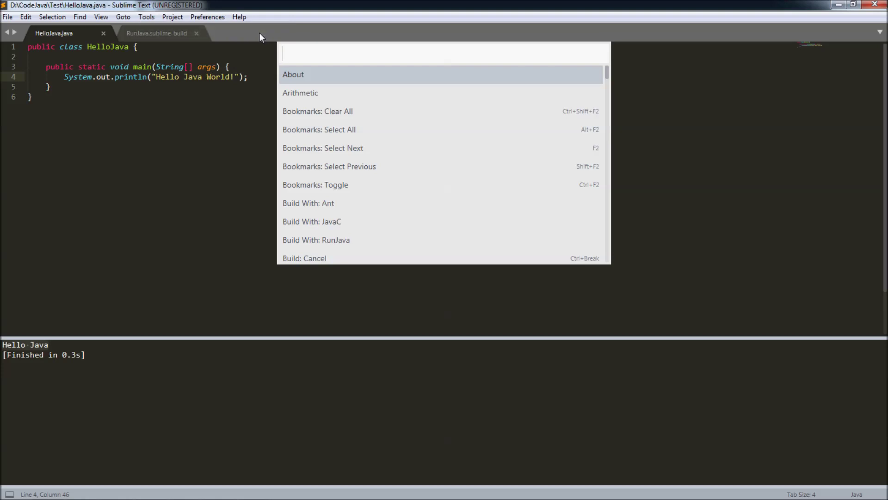
text(javac)
key(Down)
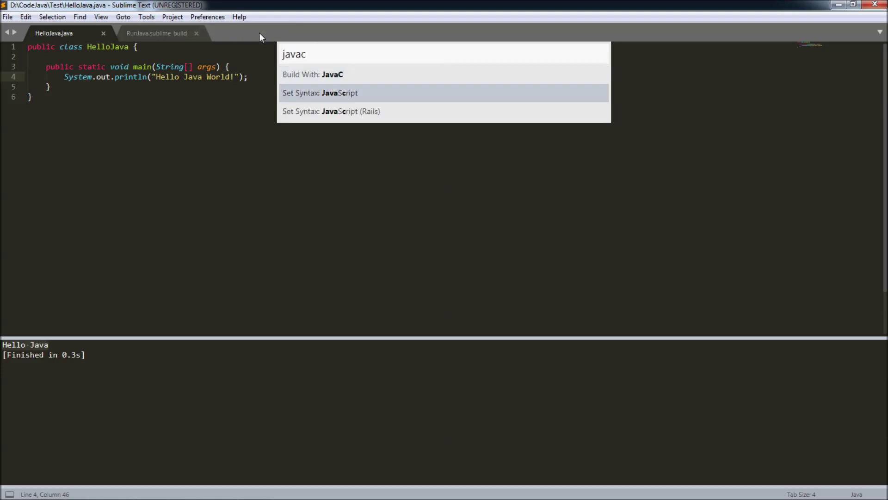
key(Up)
key(Return)
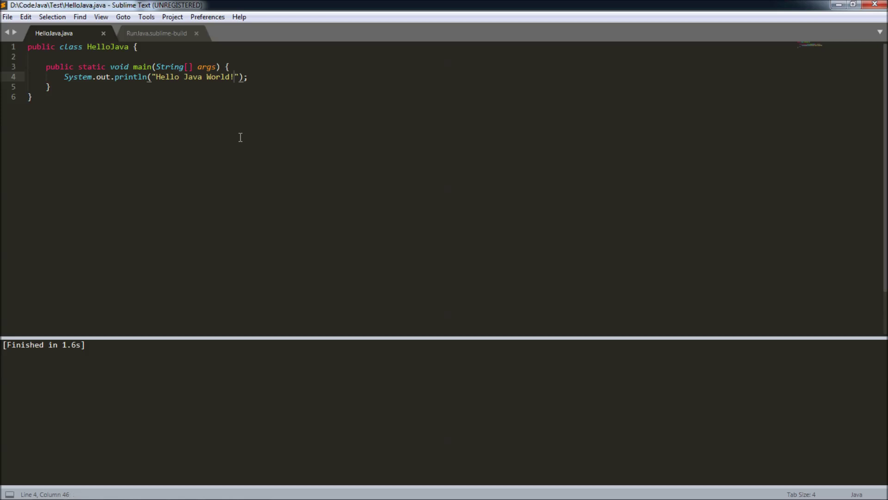
key(ctrl+shift+p)
text(ru)
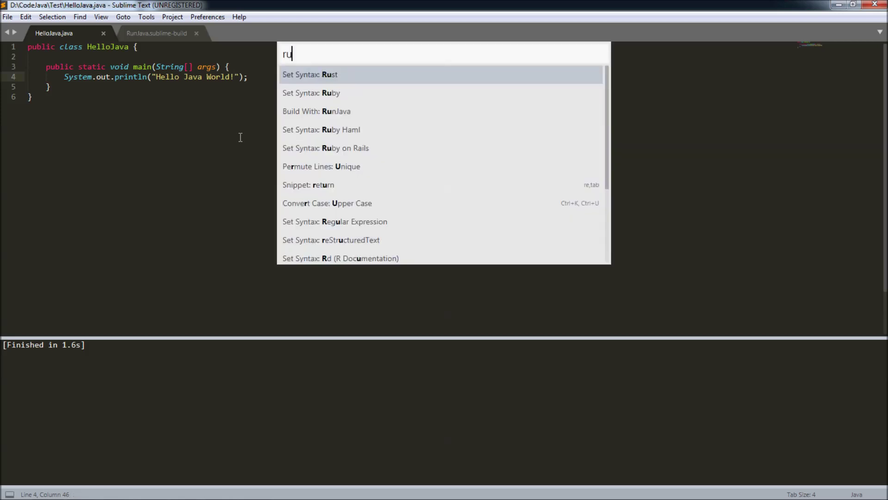
text(nj)
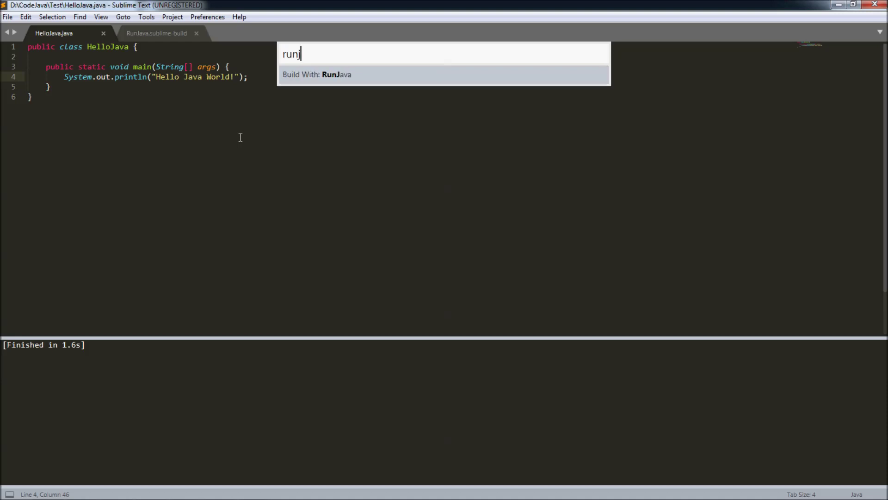
Step: Run HelloJava with RunJava to print 'Hello Java World!', then check the build system
key(Return)
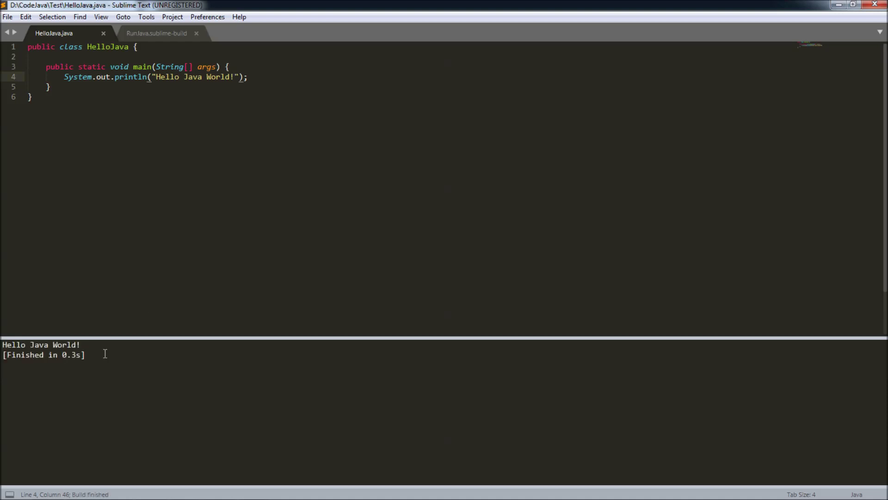
drag(88, 344, 3, 350)
click(3, 345)
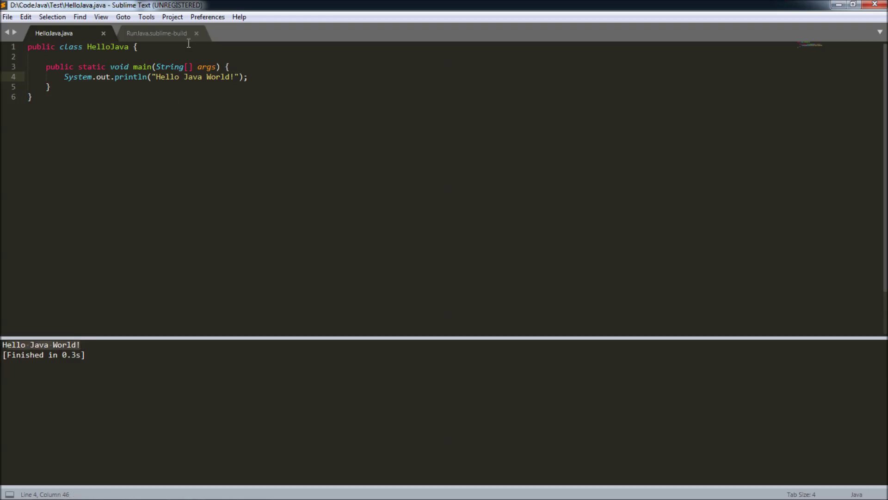
click(147, 17)
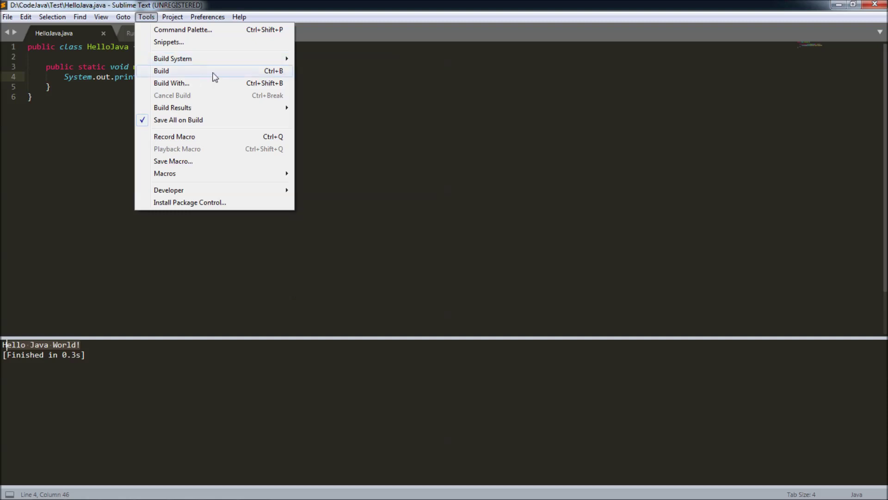
mouse_move(208, 58)
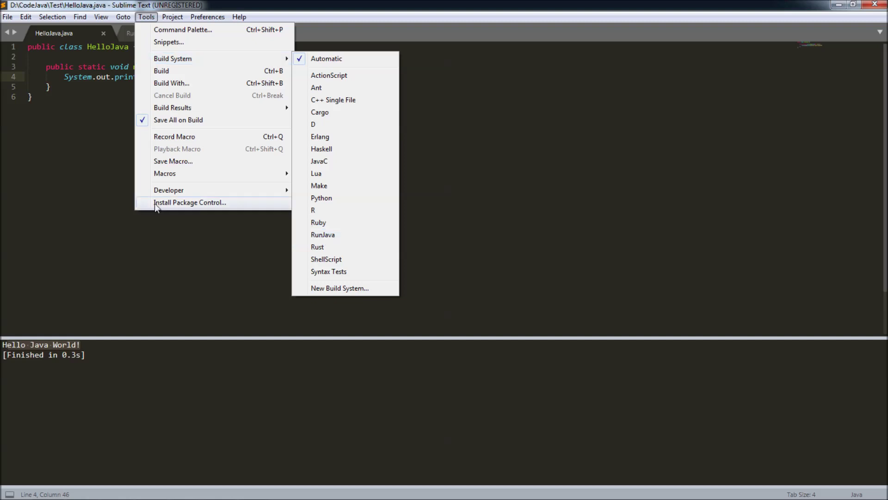
click(68, 169)
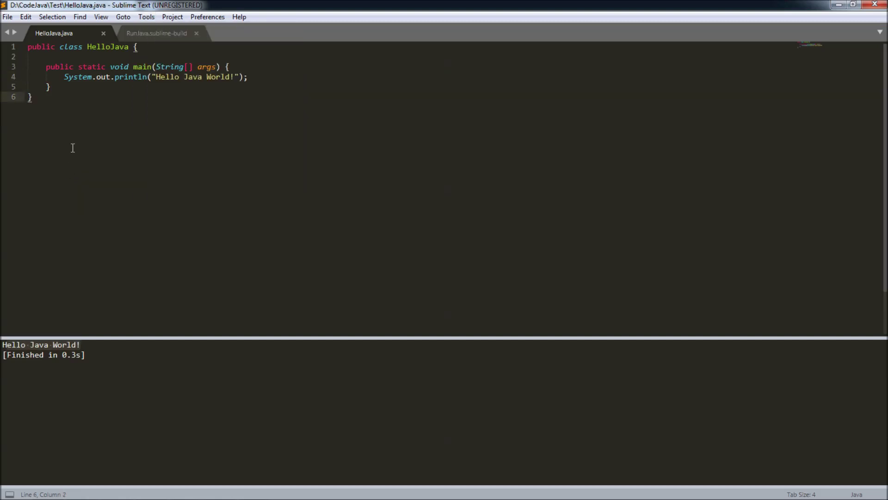
Step: Open HelloSwing.java from the D:\CodeJava\Test folder
click(8, 17)
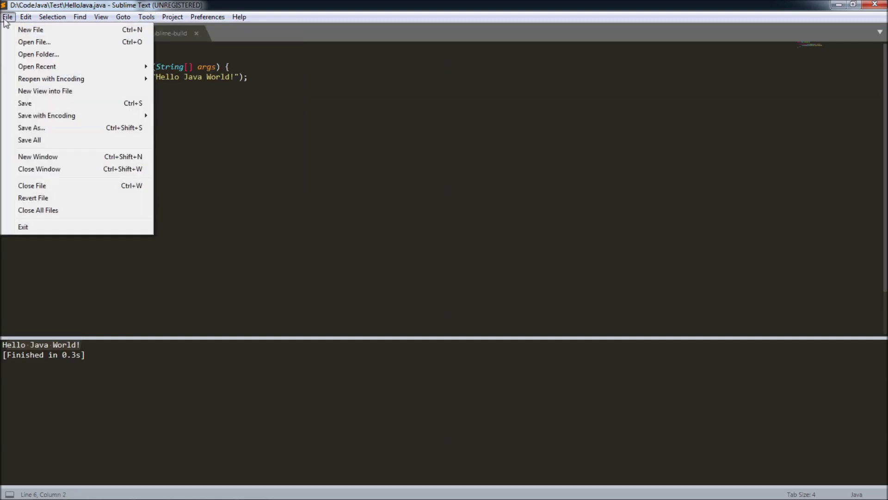
click(29, 46)
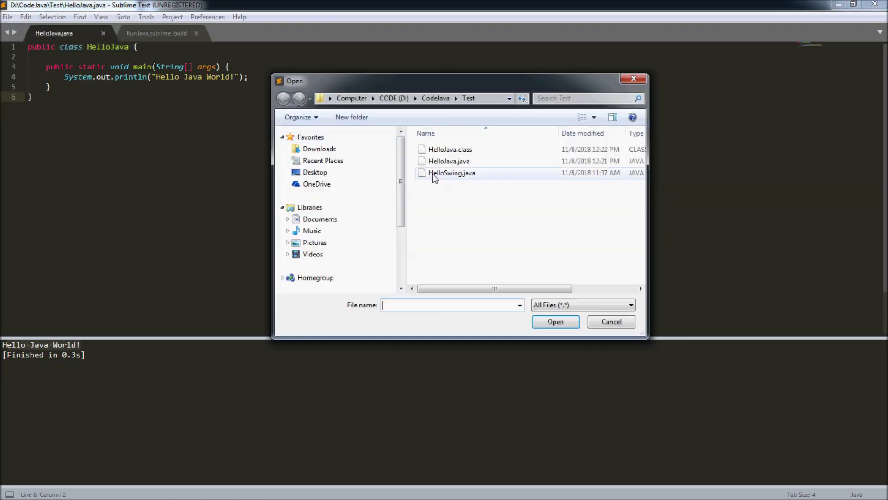
click(432, 173)
double_click(432, 174)
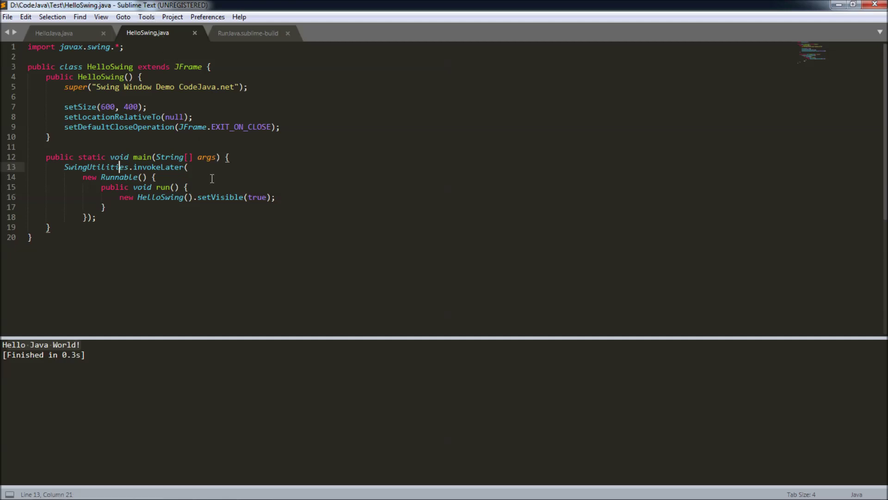
Step: Compile HelloSwing.java with JavaC, then run it with RunJava
key(ctrl+shift+p)
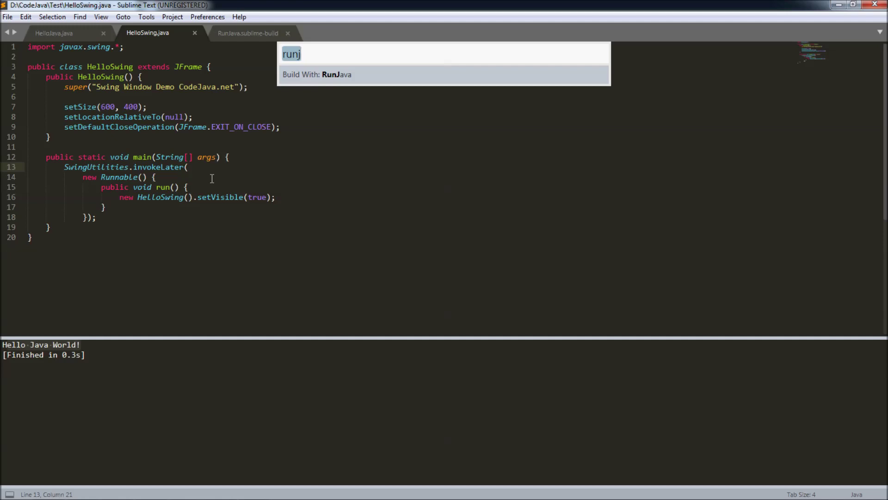
text(javac)
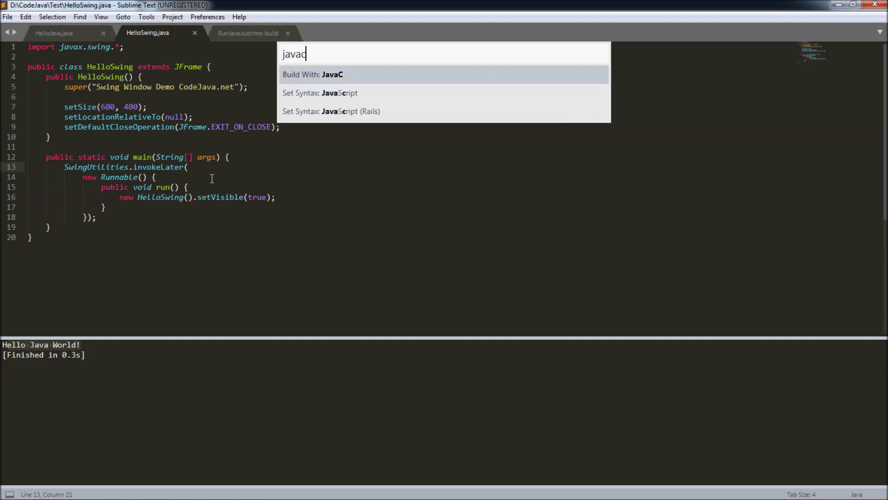
key(Return)
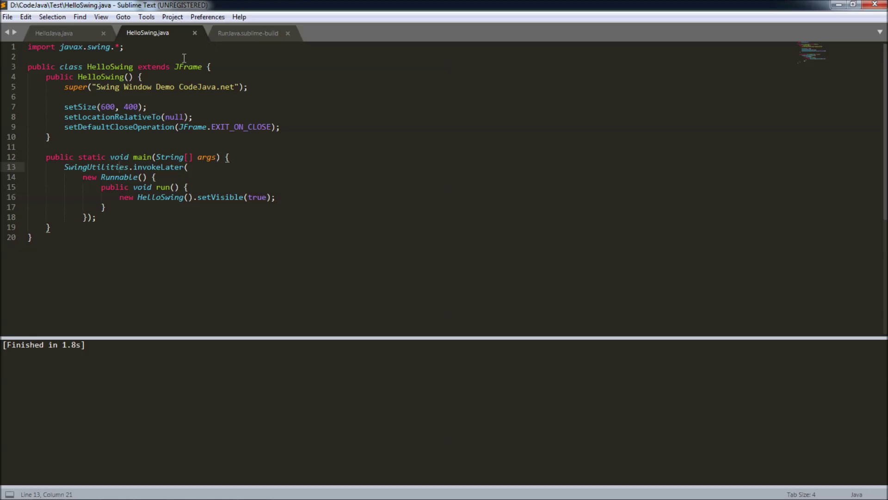
key(ctrl+shift+p)
text(r)
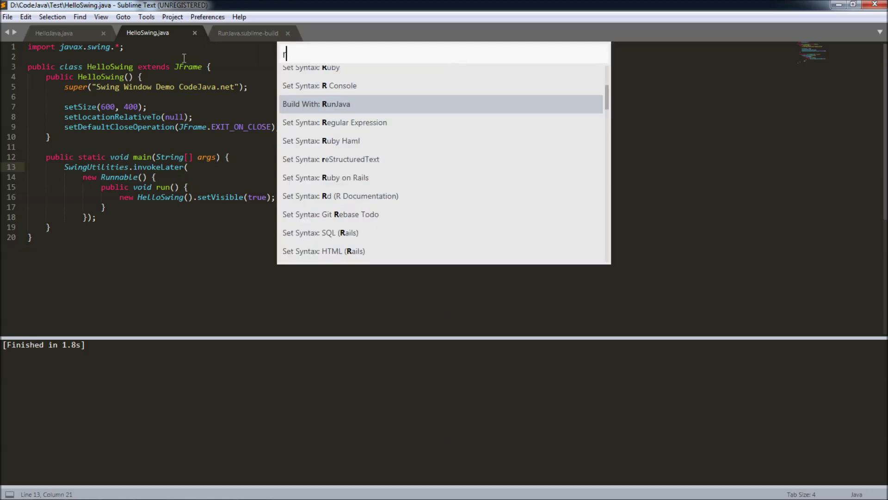
text(unj)
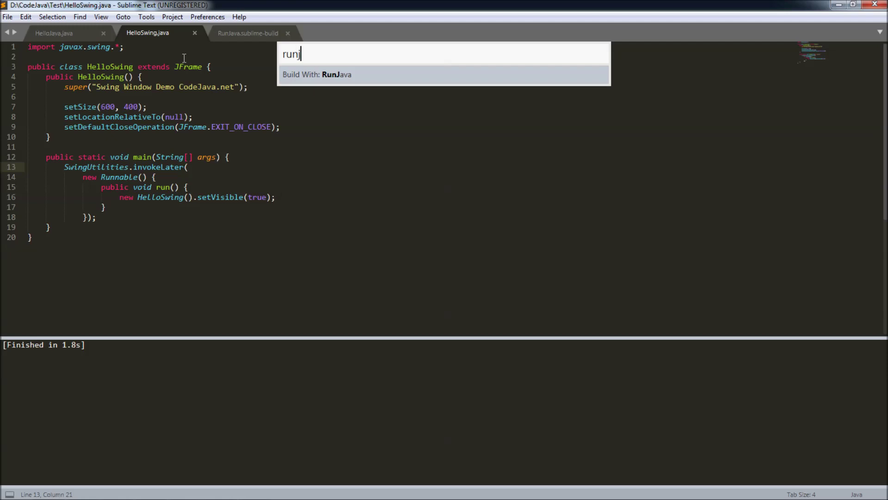
key(Return)
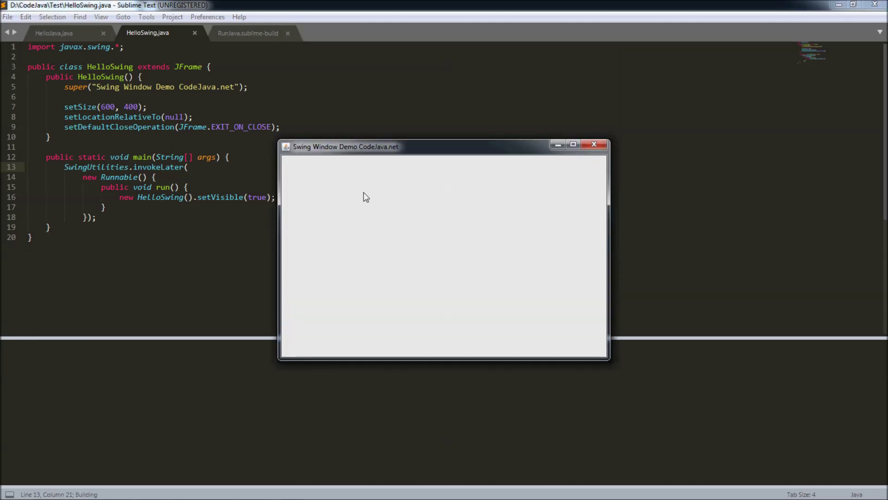
Step: Move and close the Swing Window Demo, then bring RunJava.sublime-build to the front
drag(365, 150, 449, 126)
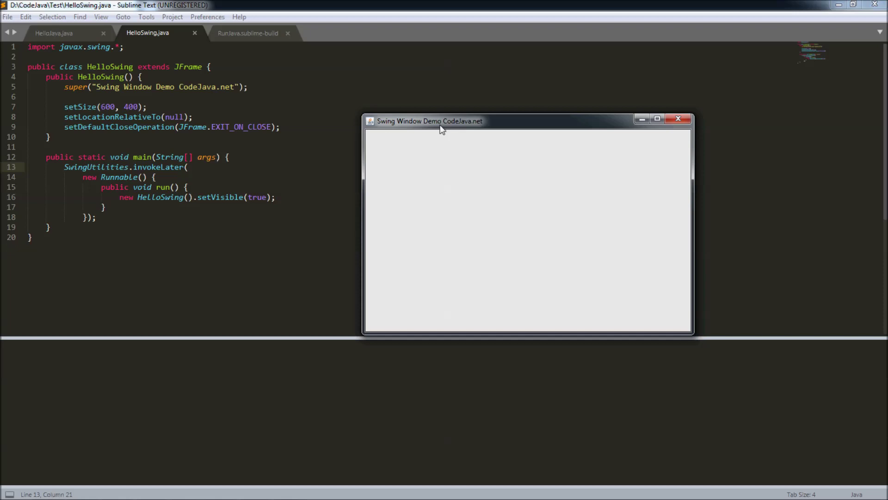
click(672, 119)
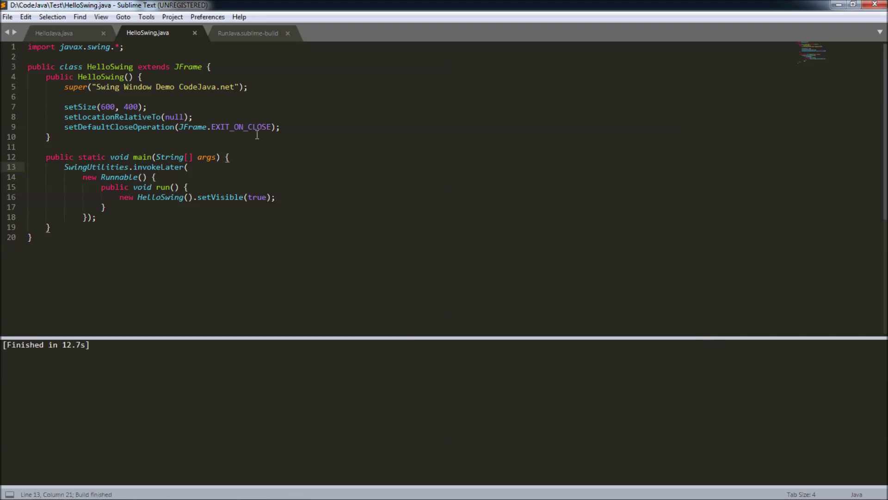
click(126, 167)
click(239, 37)
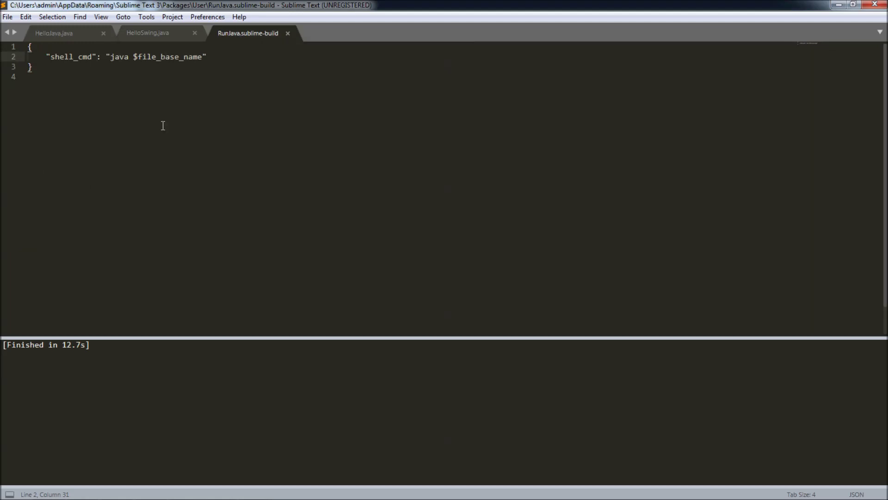
Step: Save shell_cmd as 'javac $file && java $file_base_name' and return to HelloSwing.java
click(130, 58)
text(c )
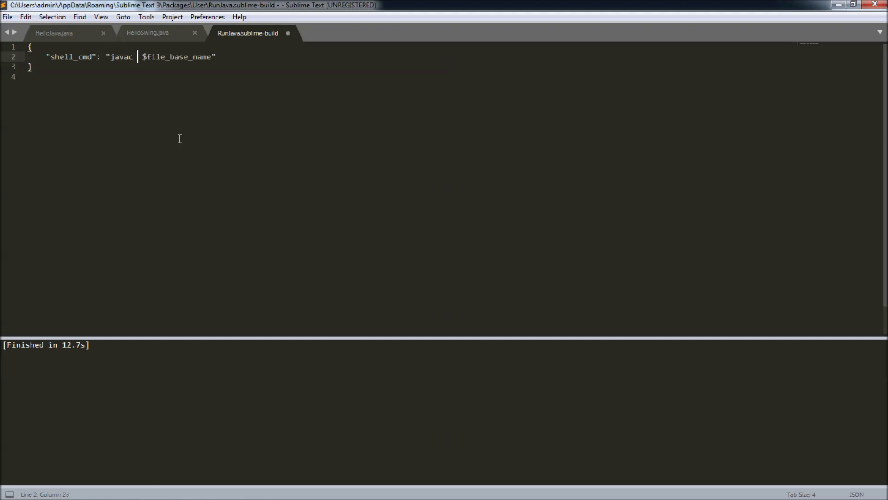
text($)
text(file)
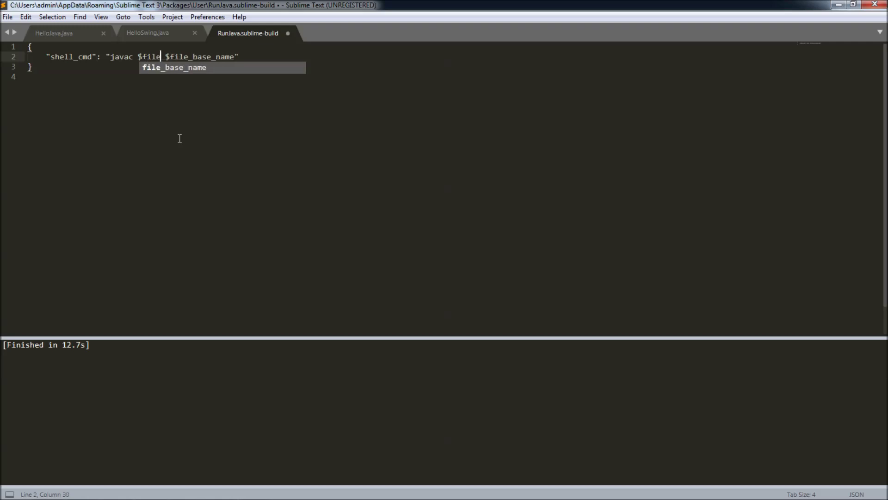
text( &&)
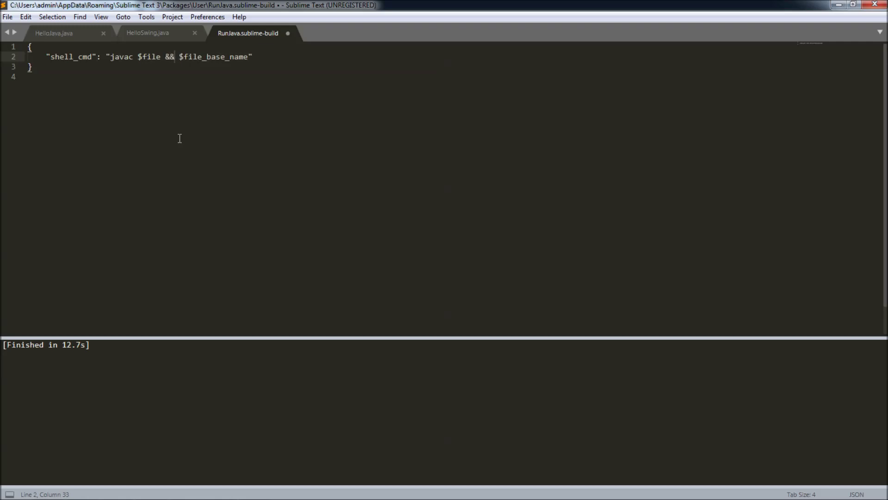
text( java)
key(Down)
key(Down)
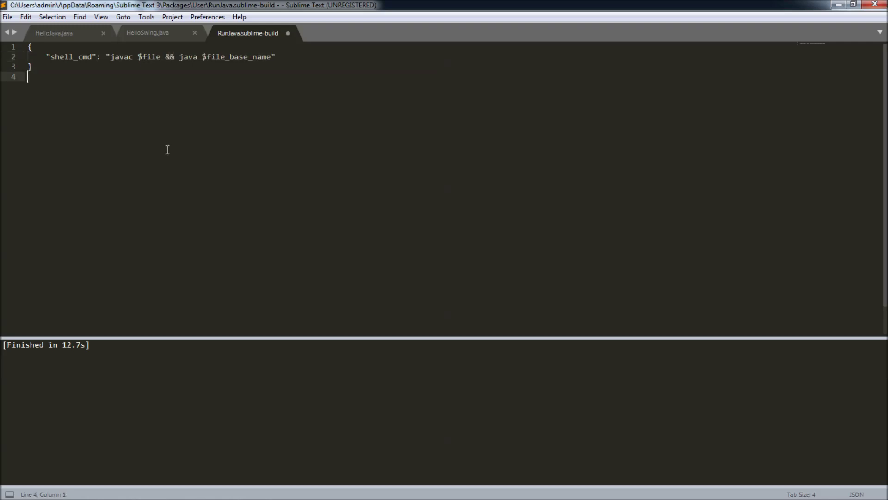
key(ctrl+s)
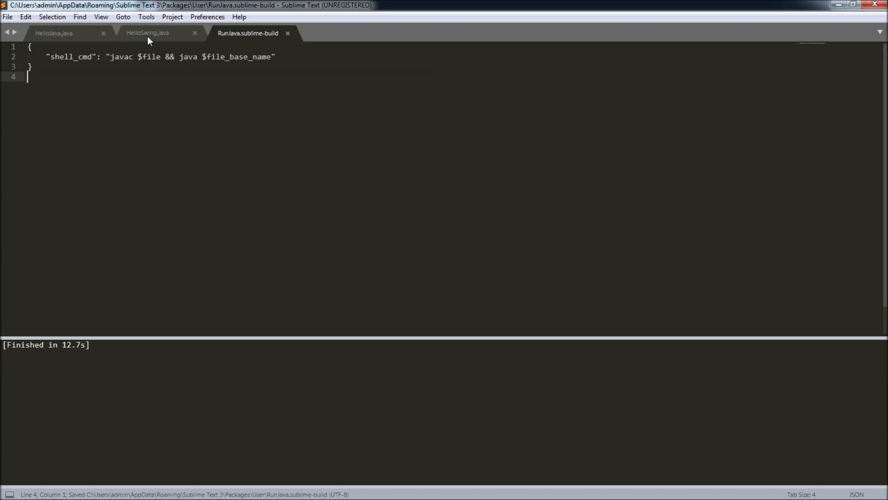
click(146, 35)
click(225, 88)
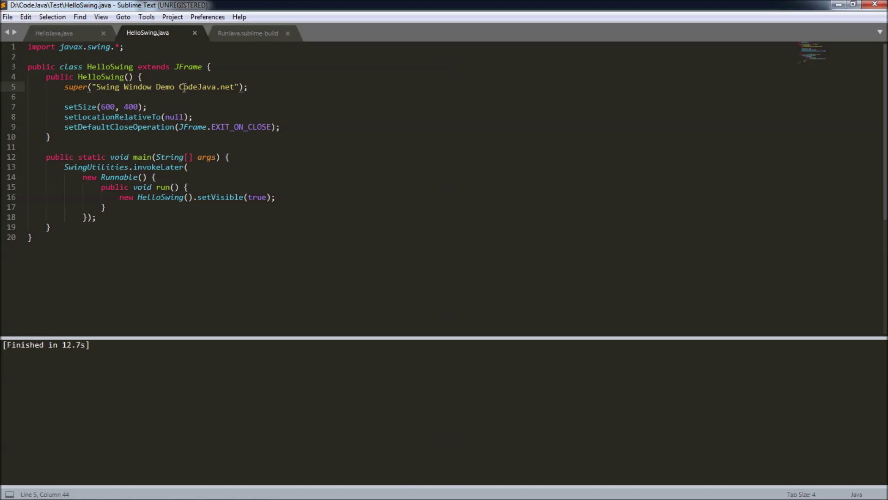
Step: Retitle the window 'Swing Window Demo Program' and change setSize to (800, 600)
drag(176, 87, 235, 87)
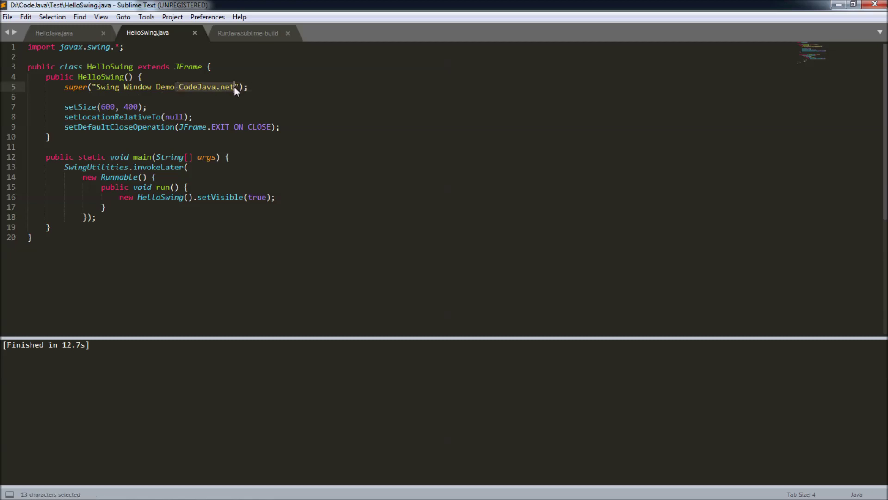
text(Program)
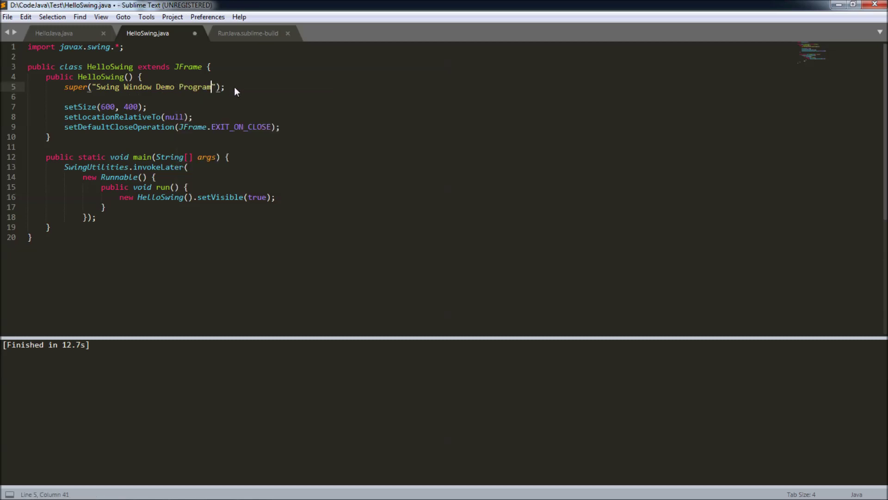
text( s)
key(BackSpace)
key(BackSpace)
key(Down)
key(Down)
key(Down)
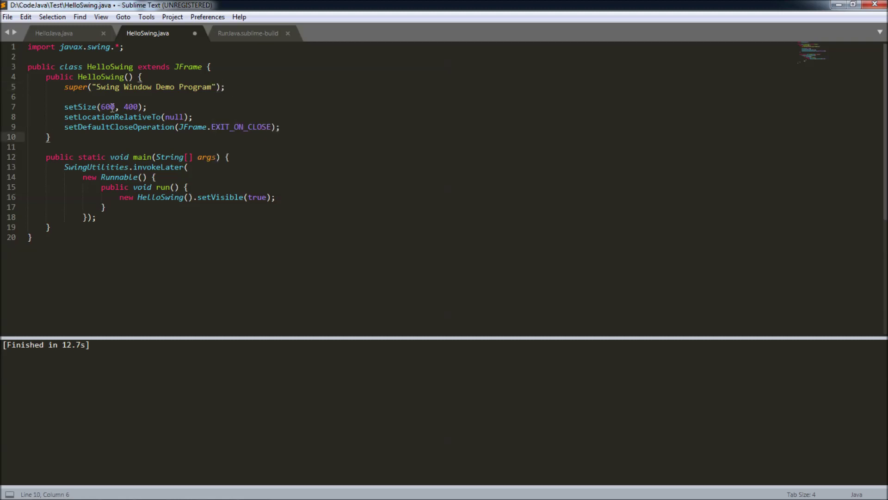
click(106, 107)
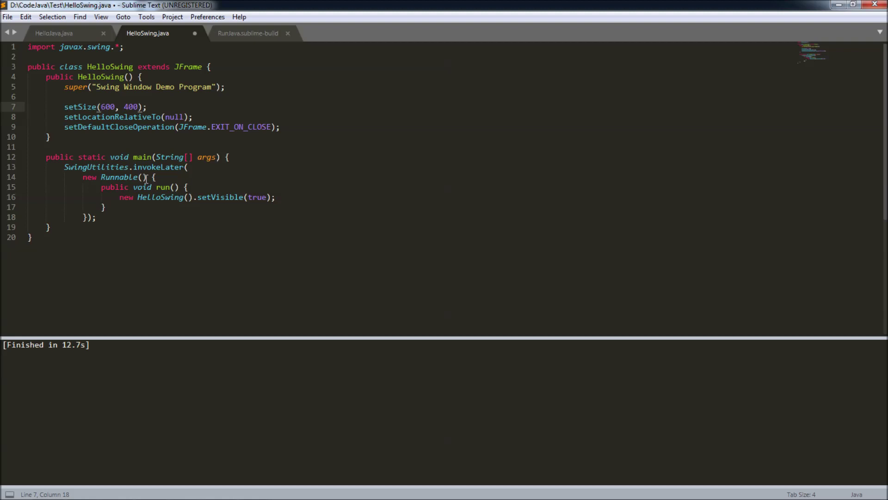
key(BackSpace)
text(8)
key(Right)
key(Right)
key(Right)
key(Right)
key(Right)
key(BackSpace)
text(6)
Step: Save HelloSwing.java and review the RunJava build command
key(ctrl+s)
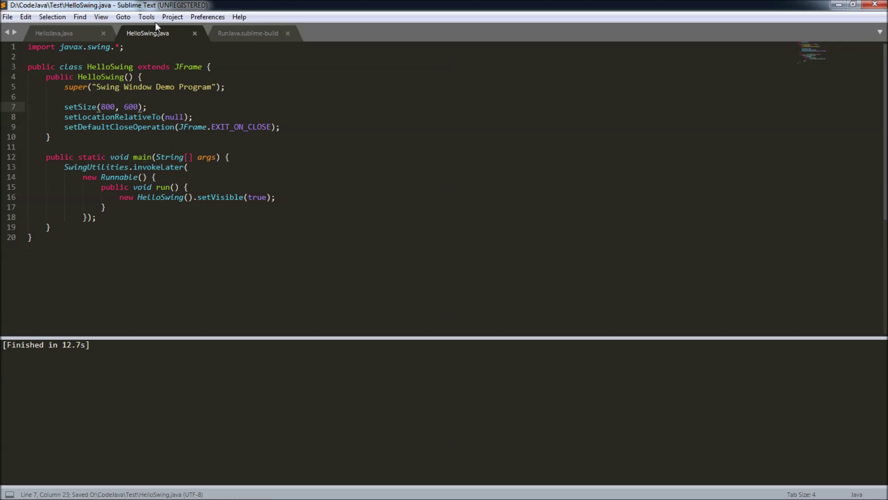
click(223, 35)
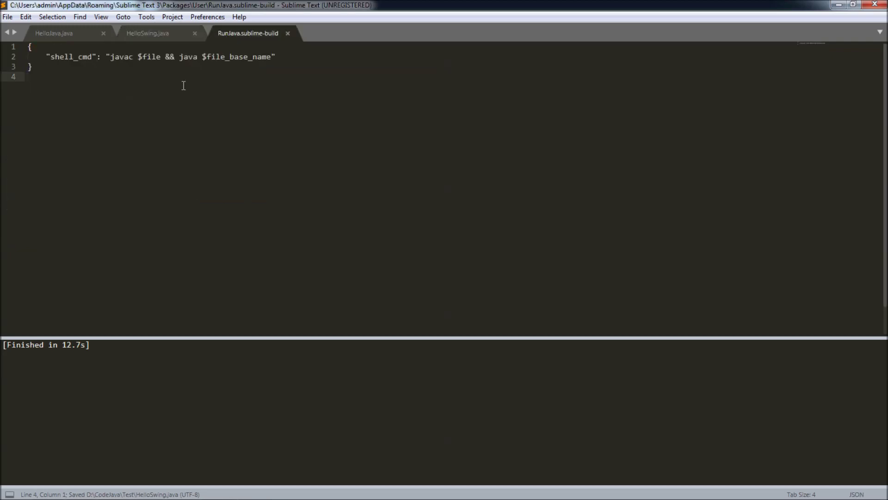
click(153, 34)
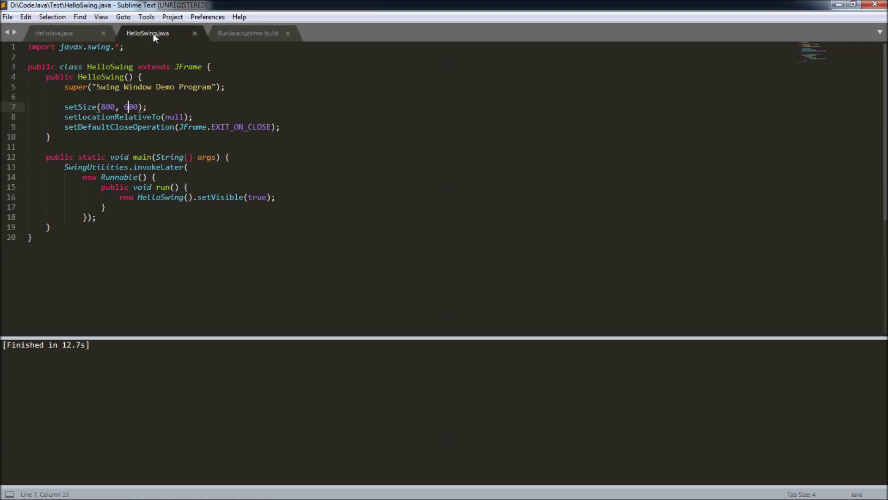
Step: Build HelloSwing with RunJava, move the 800×600 Swing window, then close it
click(172, 17)
mouse_move(172, 58)
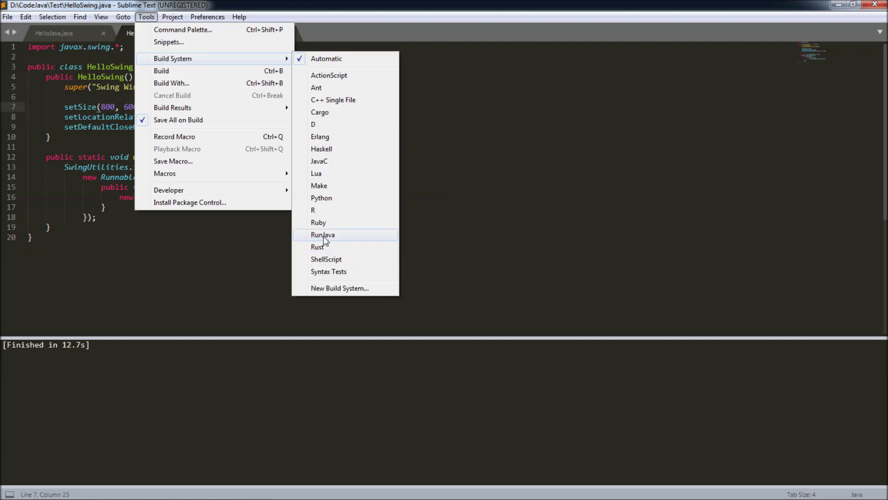
click(324, 237)
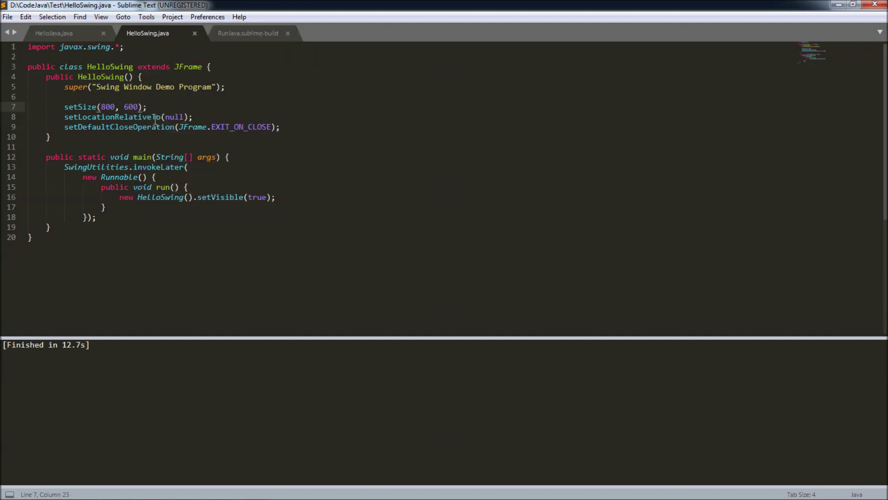
key(ctrl+b)
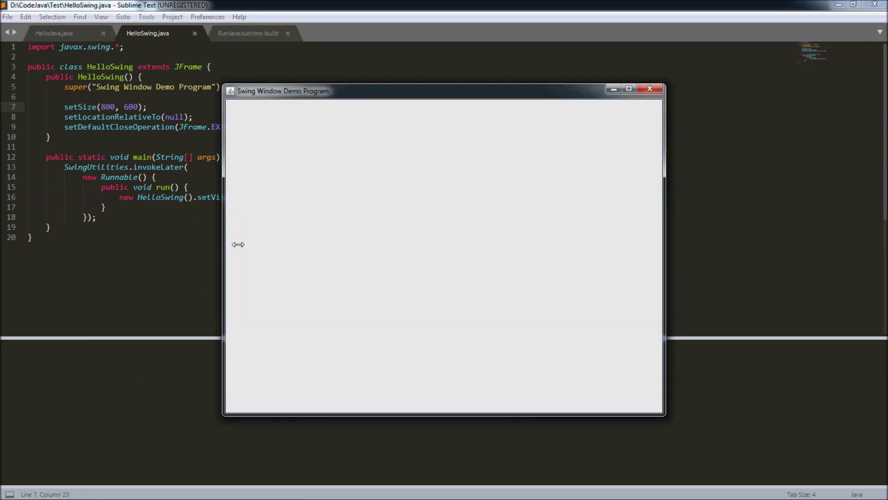
mouse_move(262, 93)
mouse_down()
mouse_move(266, 113)
mouse_move(308, 89)
mouse_up()
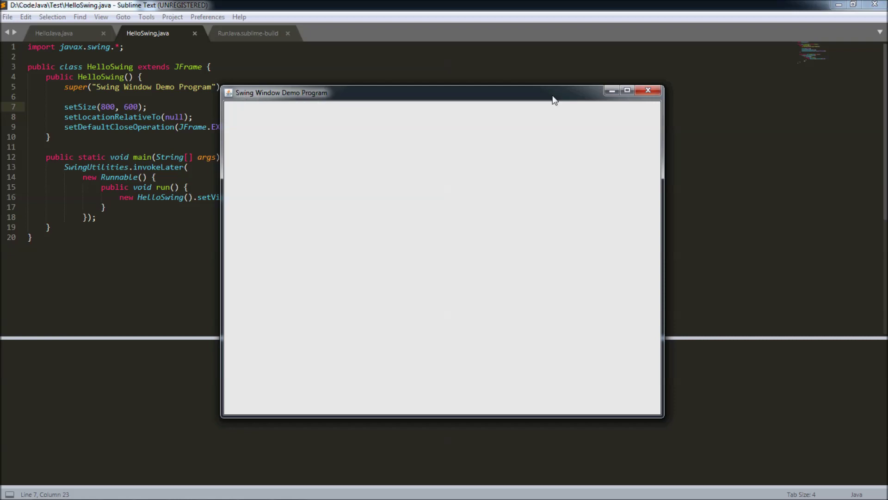
click(641, 89)
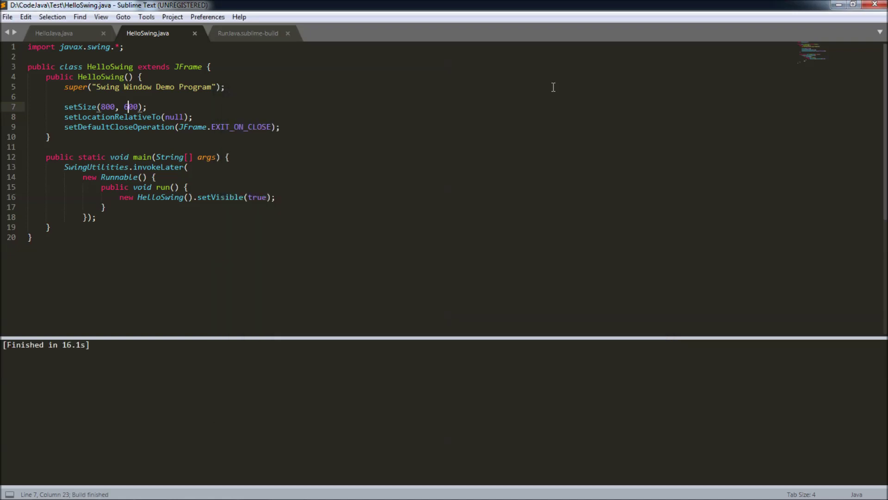
click(244, 139)
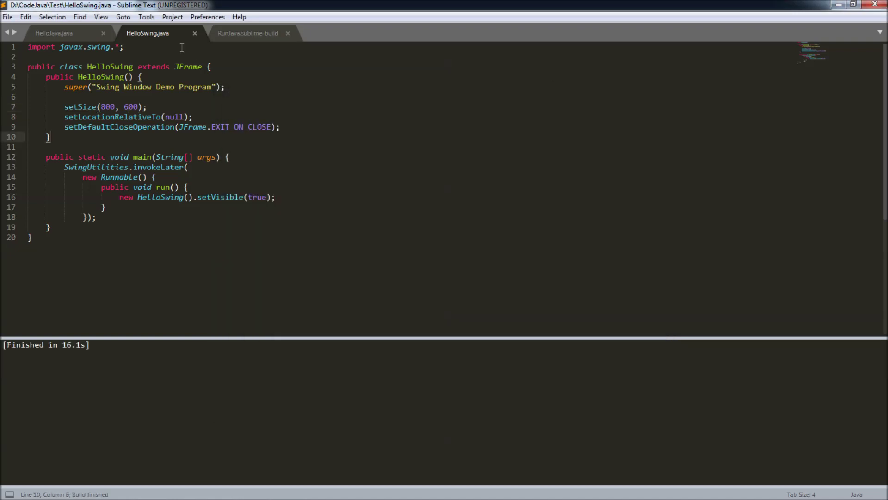
Step: Change the window title to 'Swing Window Application' and save HelloSwing.java
click(165, 19)
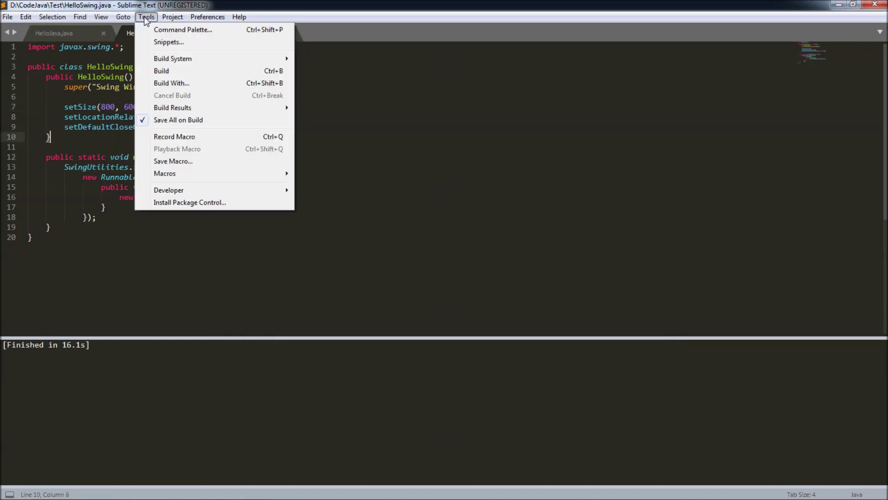
click(146, 20)
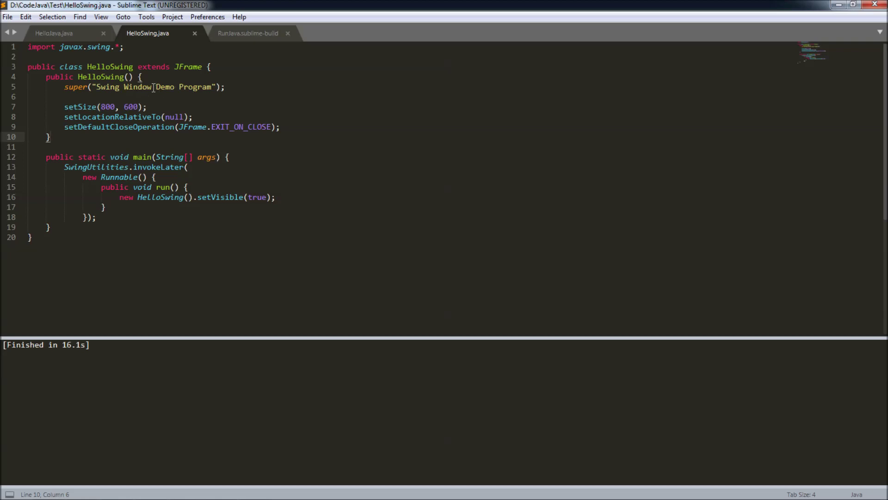
drag(153, 87, 215, 87)
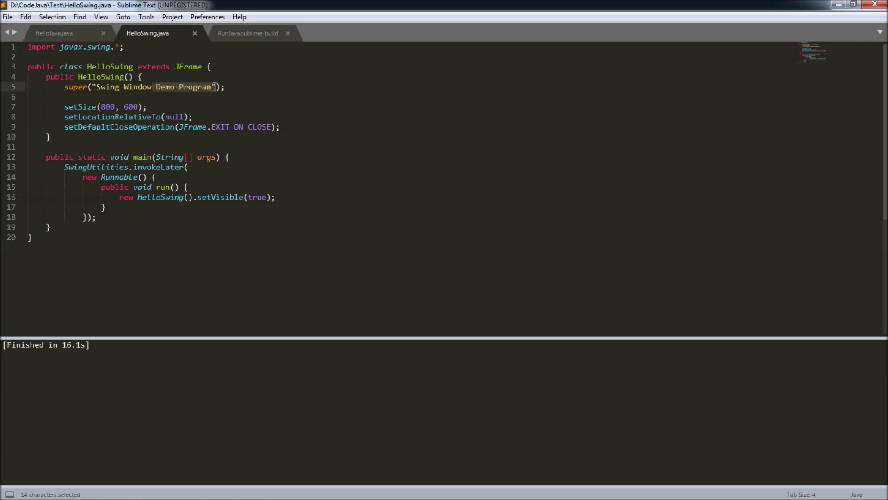
text(Application)
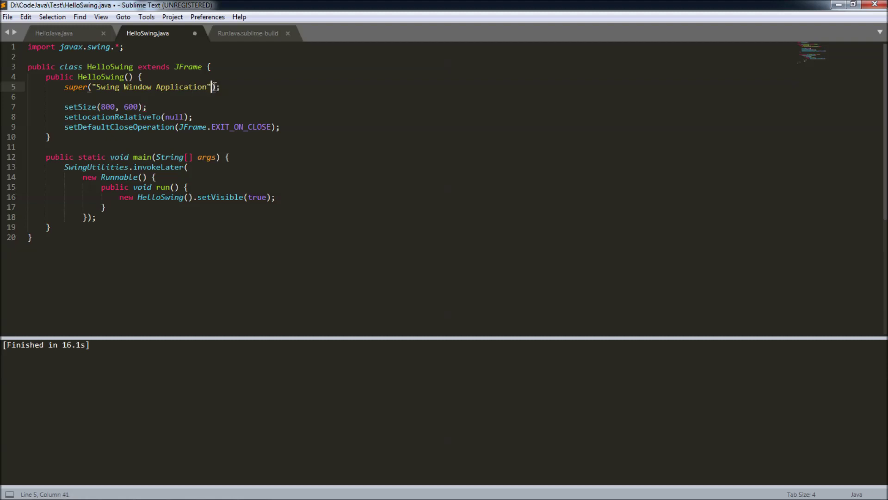
key(Up)
key(ctrl+s)
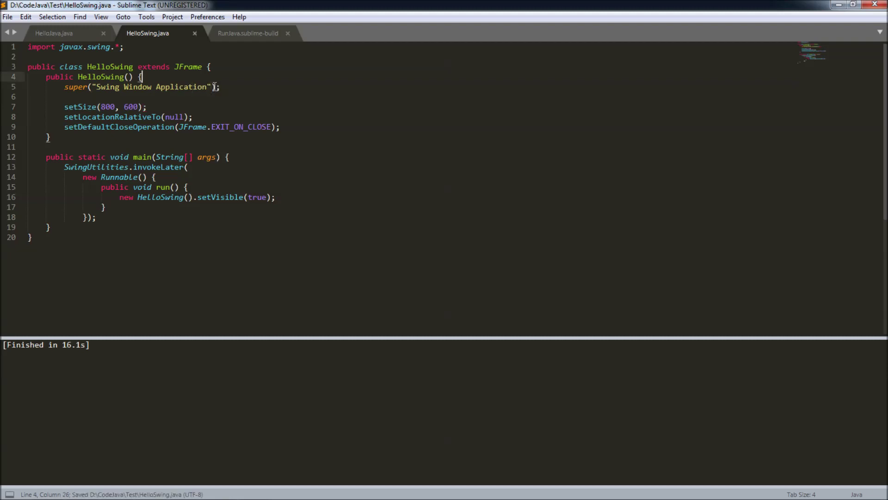
Step: Rebuild and run HelloSwing, then close the Swing Window Application window
click(167, 21)
mouse_move(146, 17)
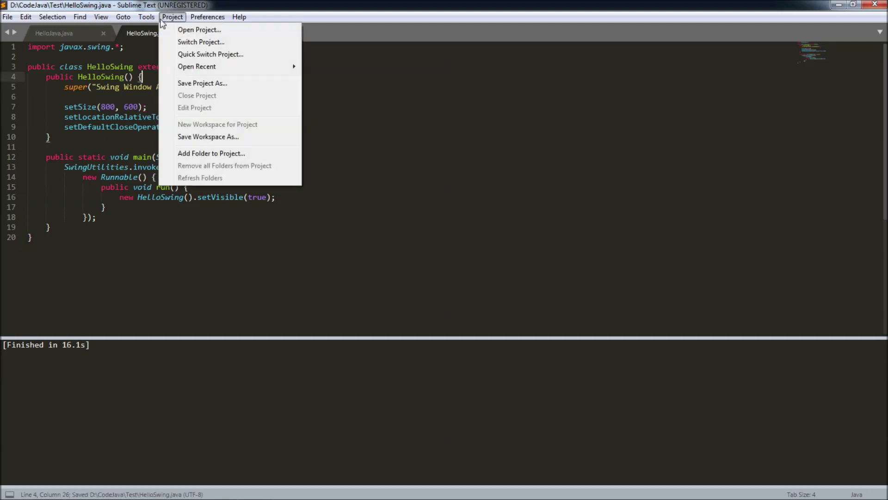
click(185, 70)
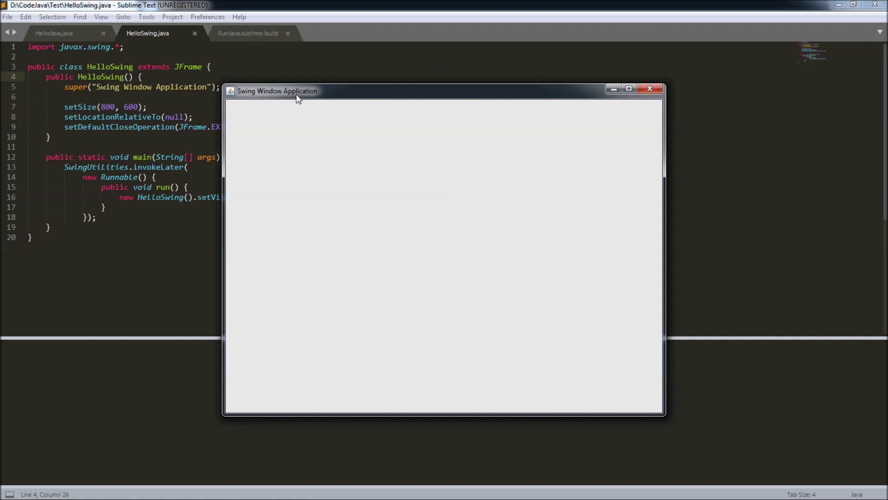
click(648, 89)
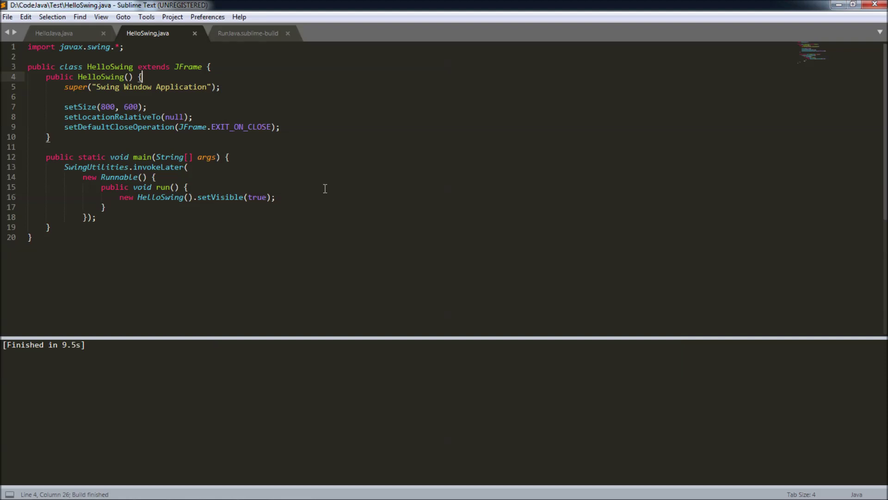